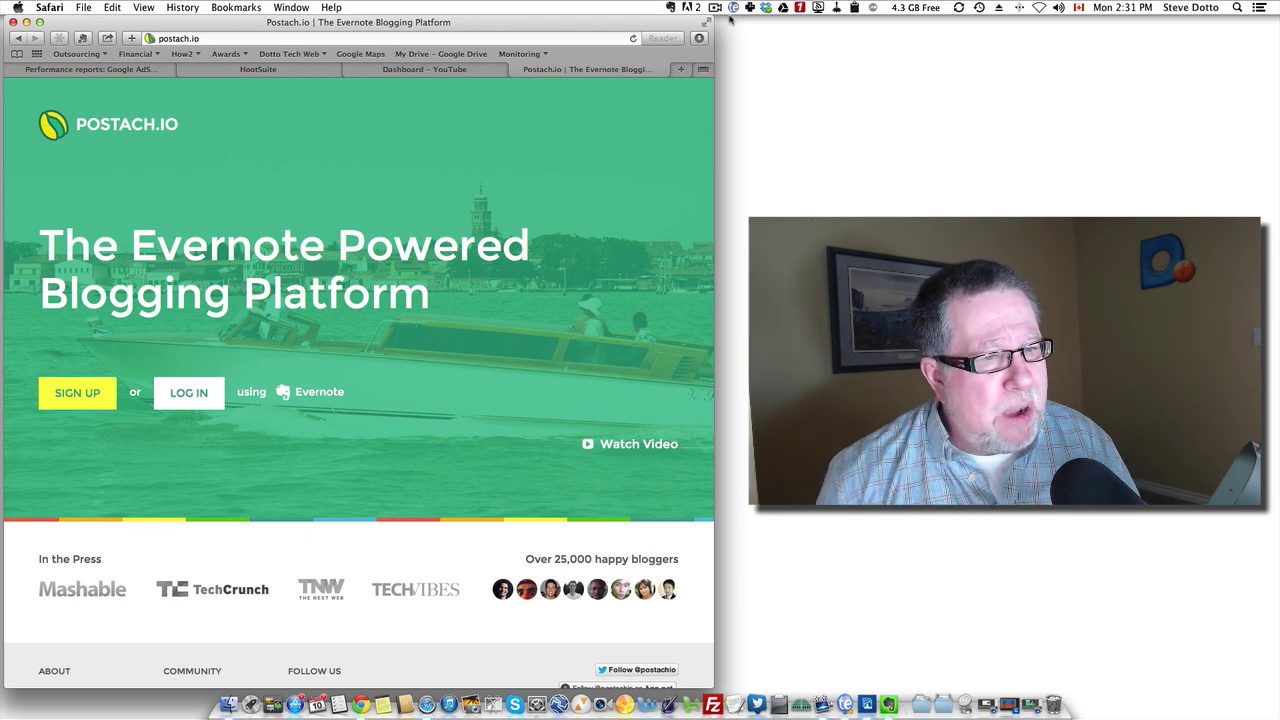
# Bring the Postach.io dashboard listing the Dottotech site forward in Chrome, then switch to Evernote
pyautogui.scroll(-1, 600, 330)
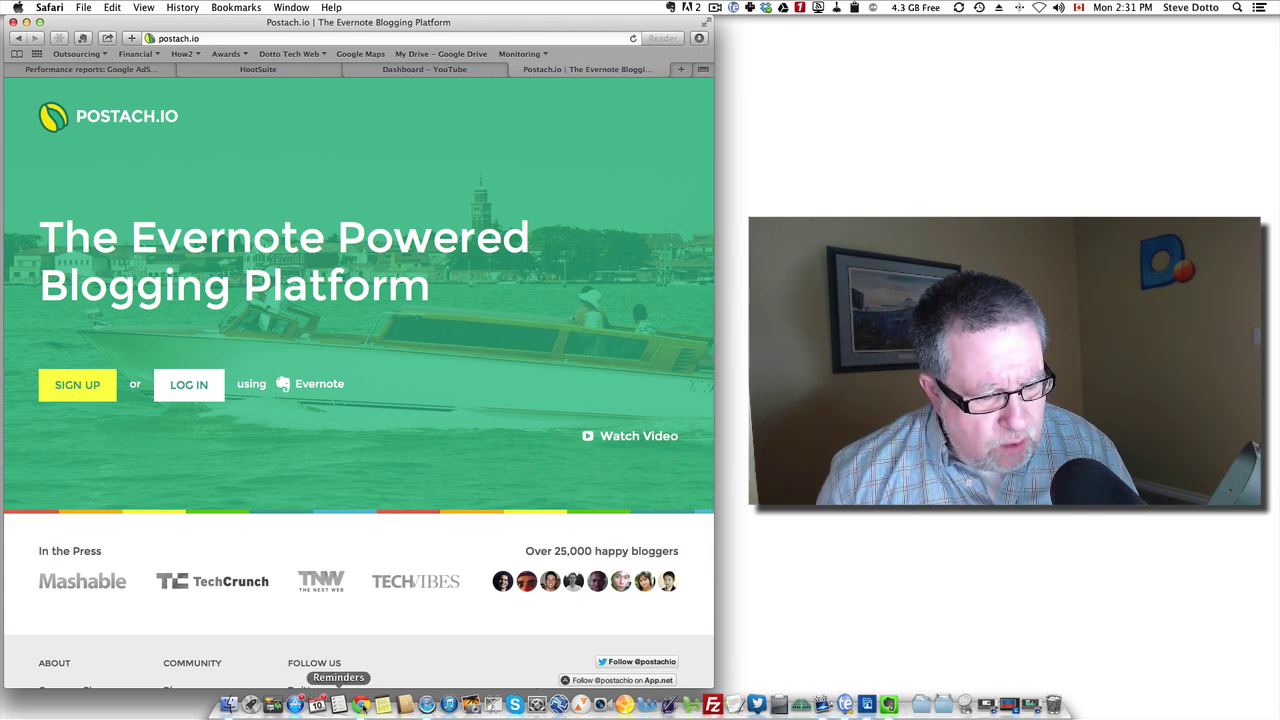
pyautogui.click(361, 705)
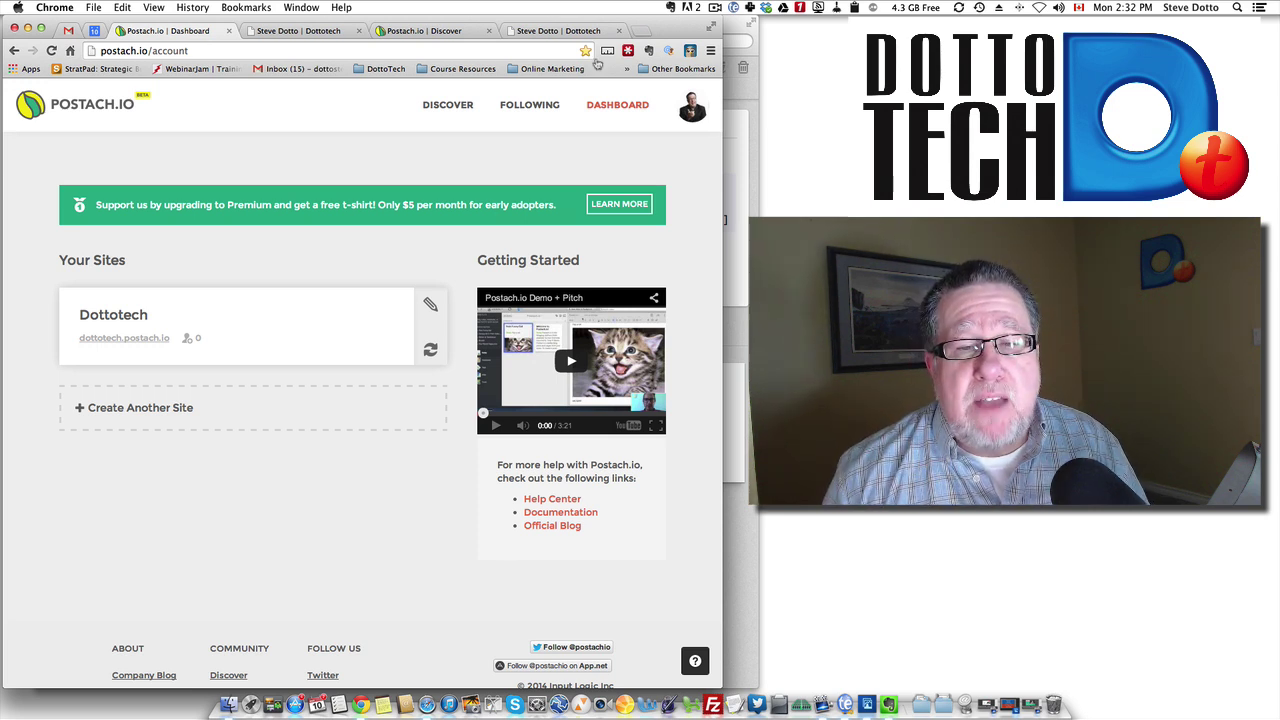
pyautogui.press('super+Tab')
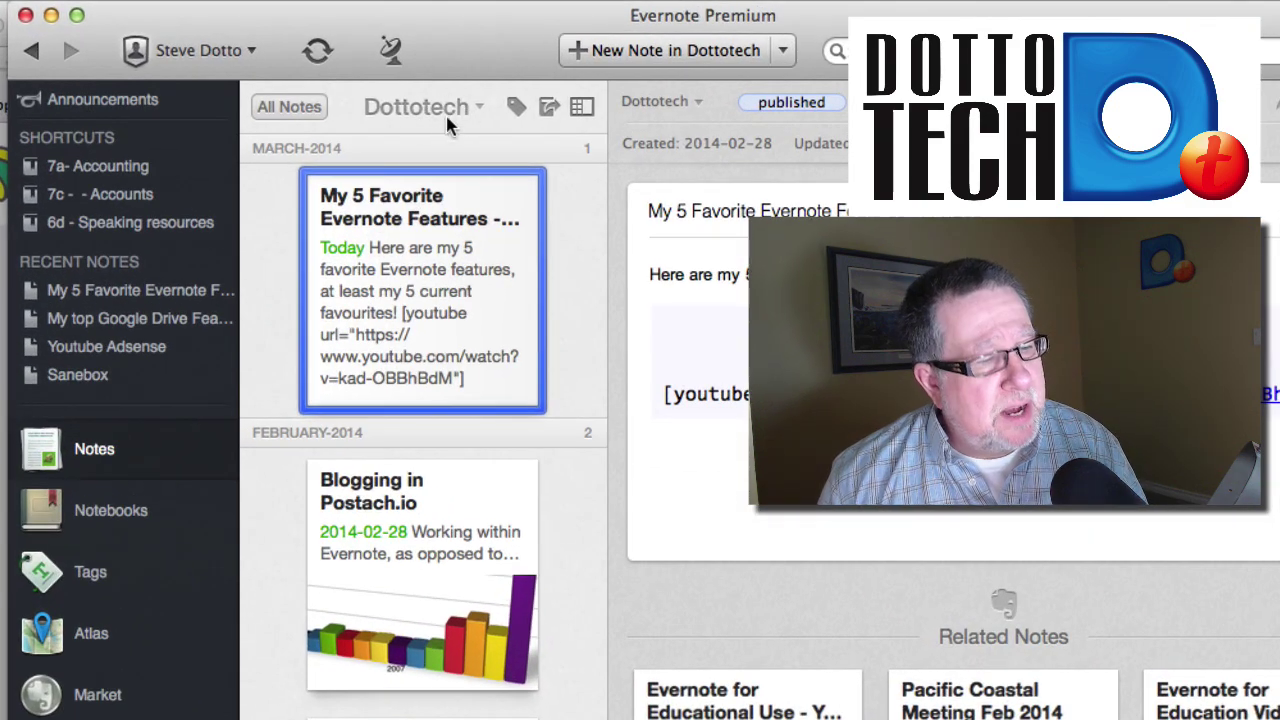
# Open the Blogging in Postach.io note in the Dottotech notebook, then return to the Postach.io dashboard
pyautogui.click(113, 515)
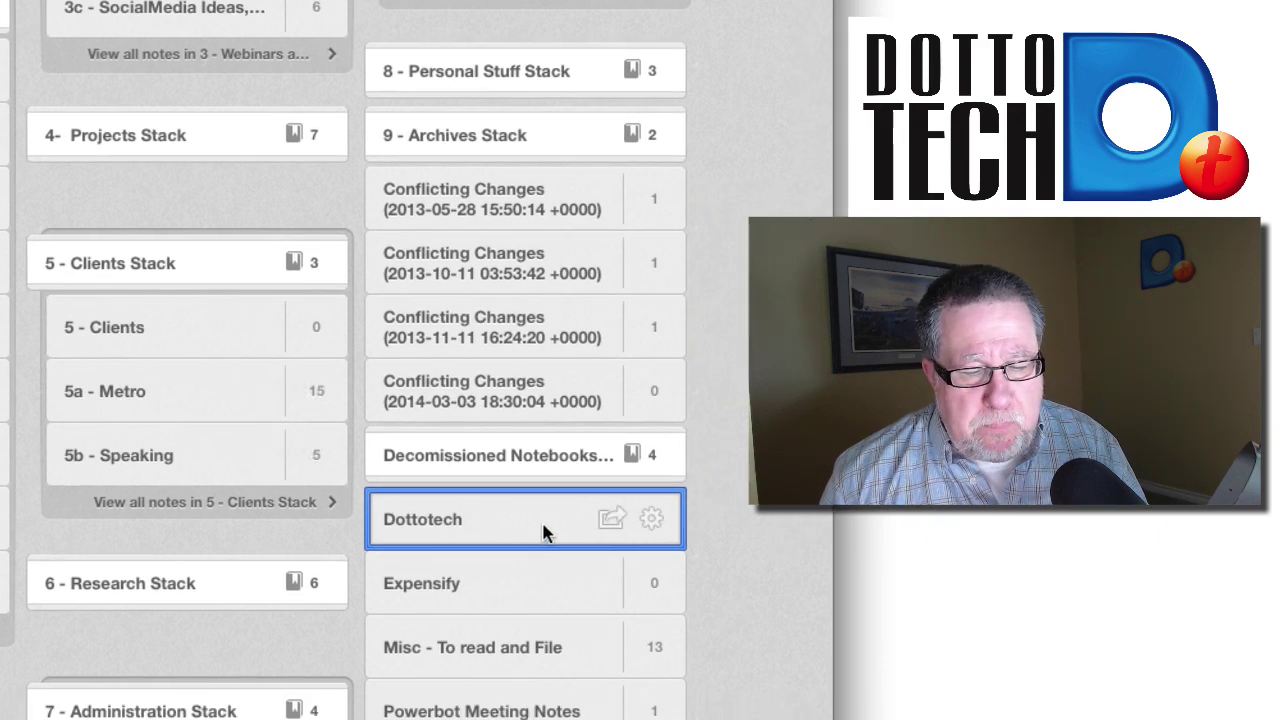
pyautogui.click(543, 532)
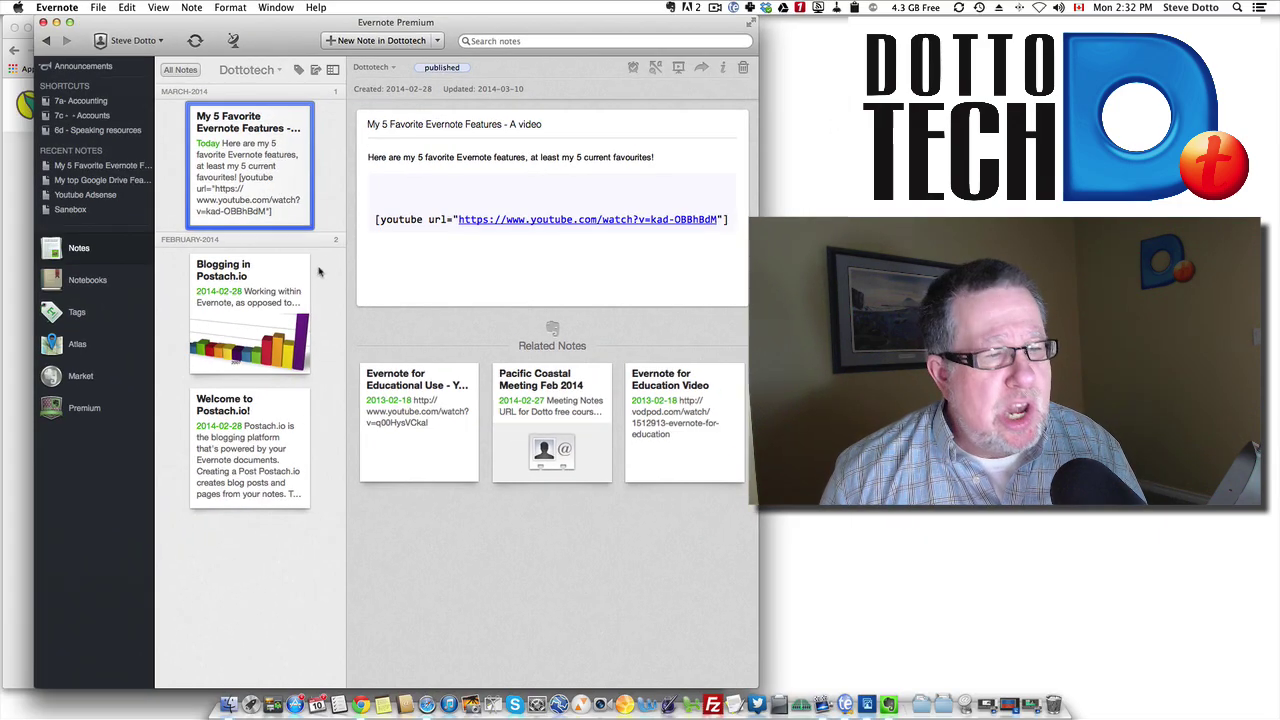
pyautogui.click(276, 274)
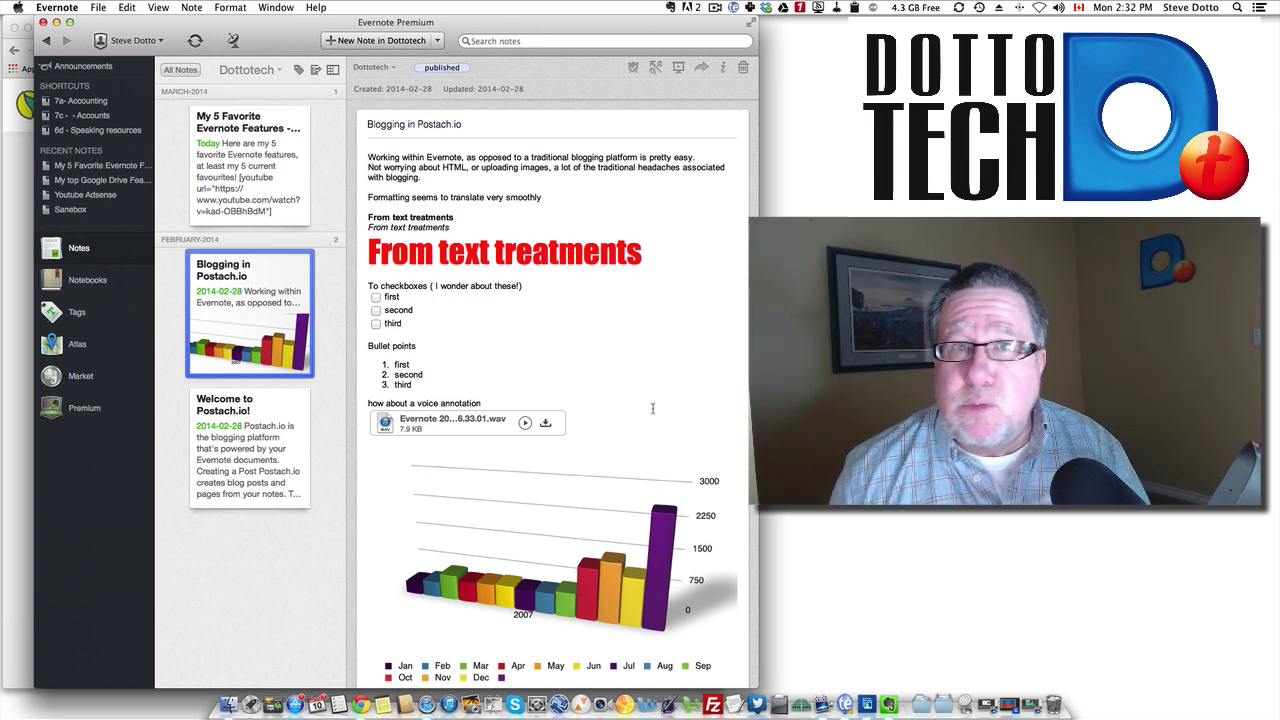
pyautogui.moveTo(592, 22); pyautogui.dragTo(1123, 18)
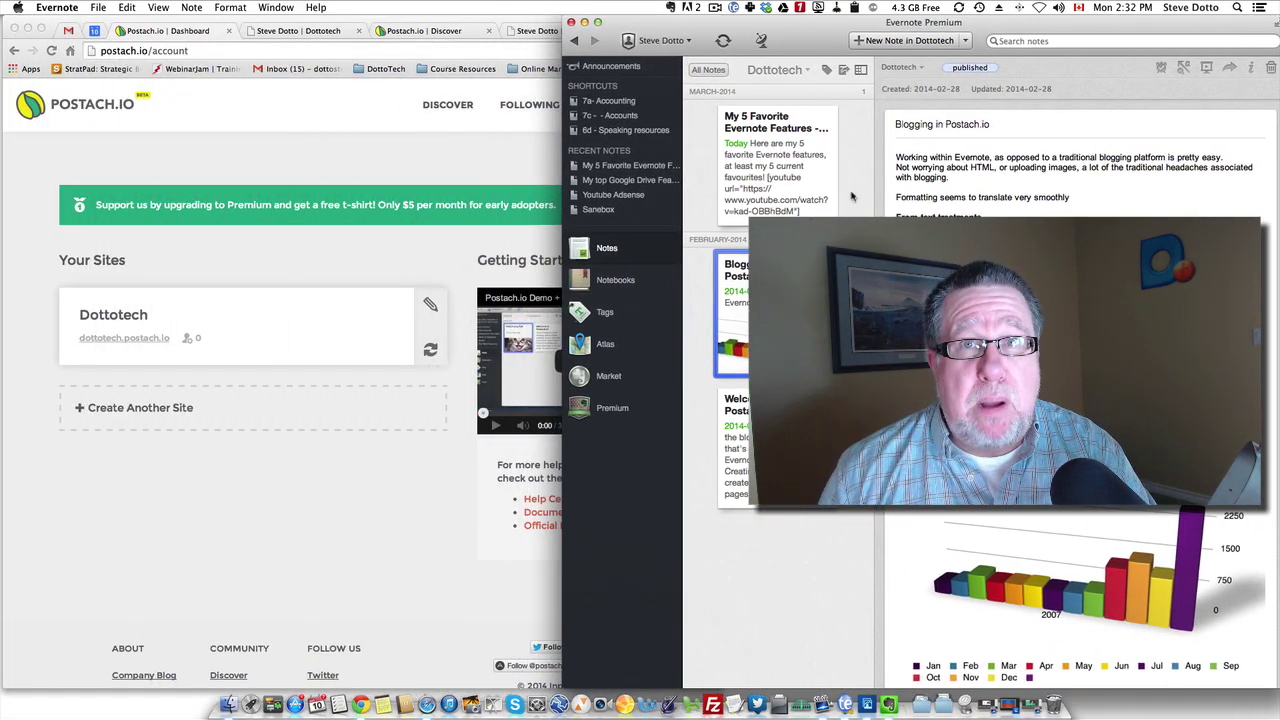
pyautogui.click(343, 289)
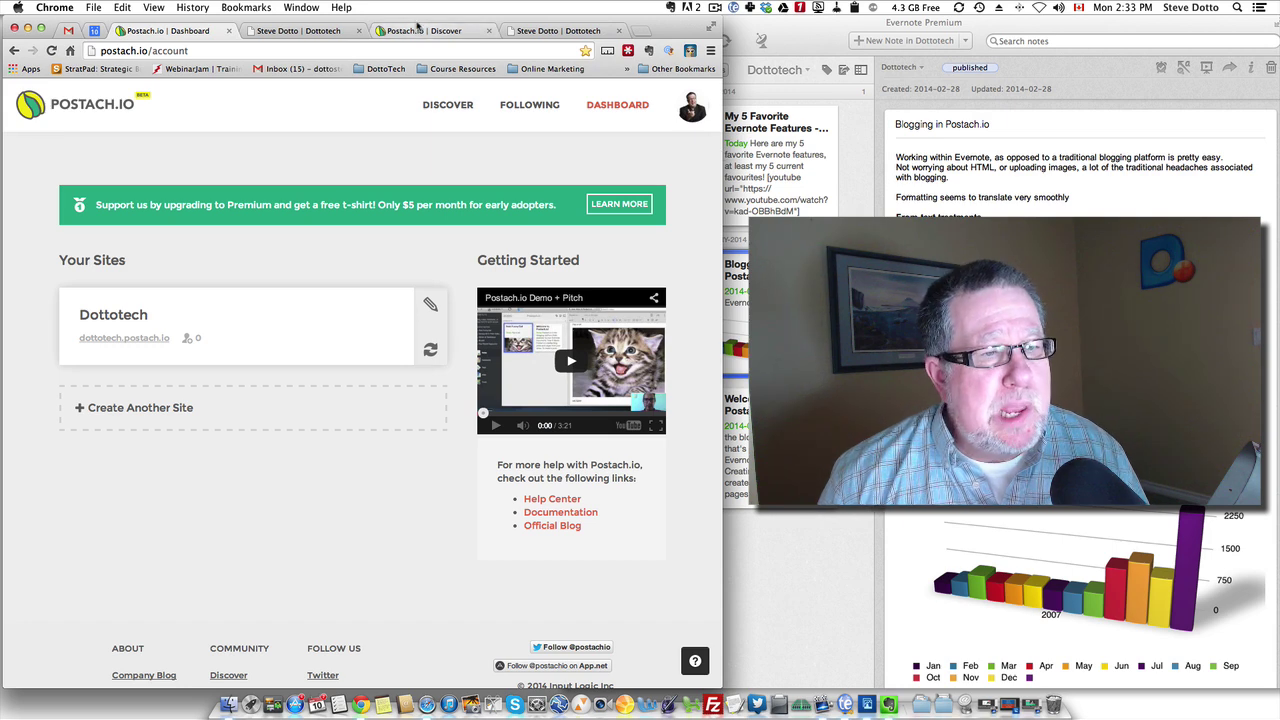
# Show the live Dottotech blog with its Blogging in Postach.io post, with the Evernote note beside it
pyautogui.click(328, 35)
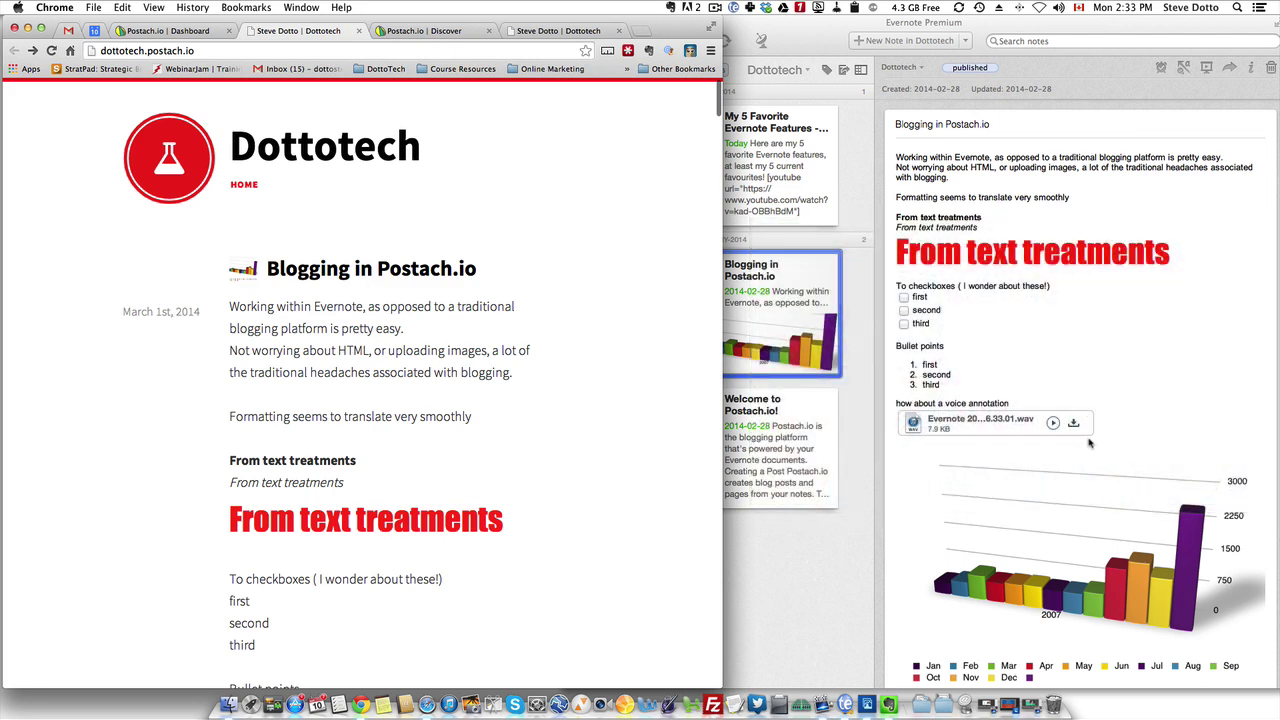
pyautogui.click(835, 365)
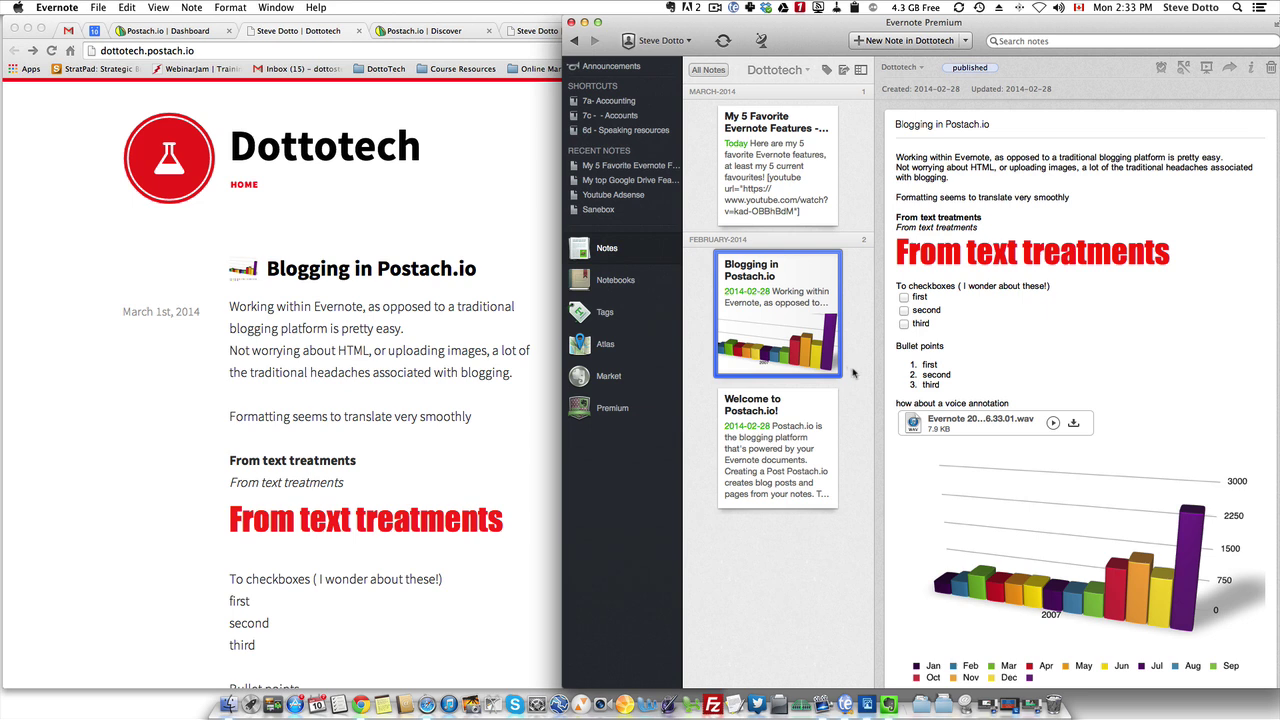
# Create a new Dottotech note titled 'My Awesome Note' with the body 'Cool stuff'
pyautogui.click(898, 43)
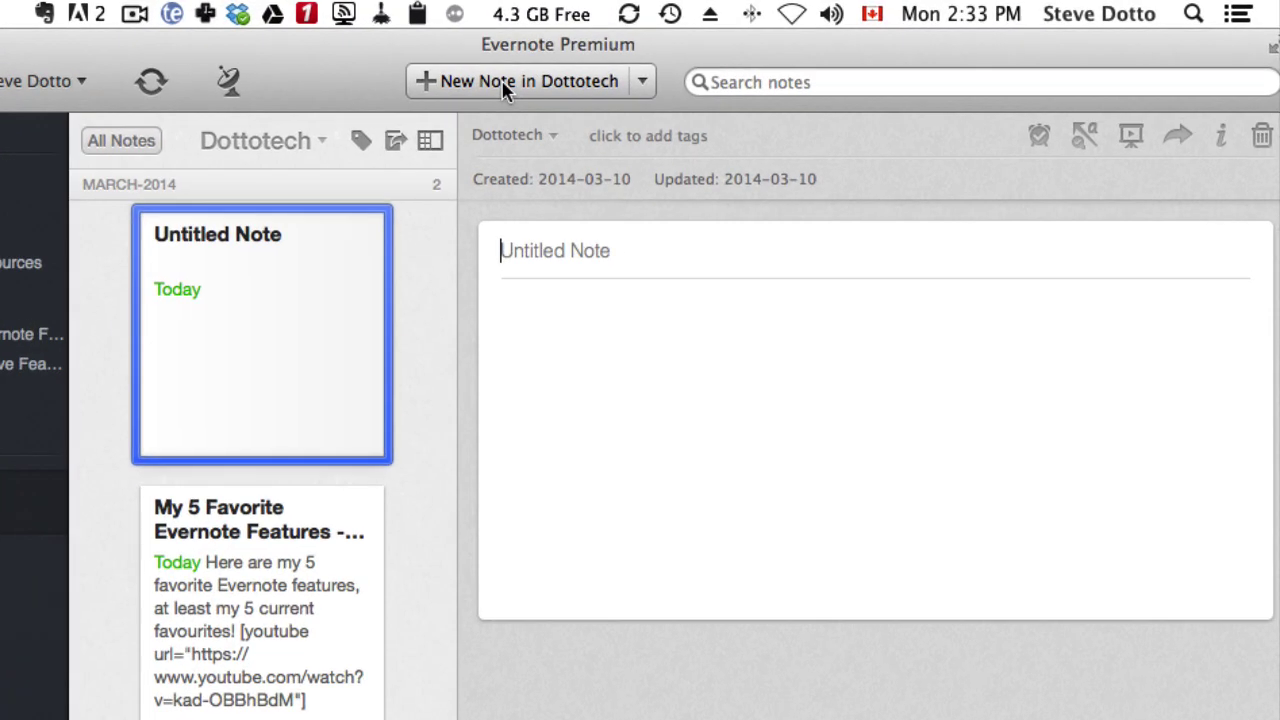
pyautogui.write('My Awes')
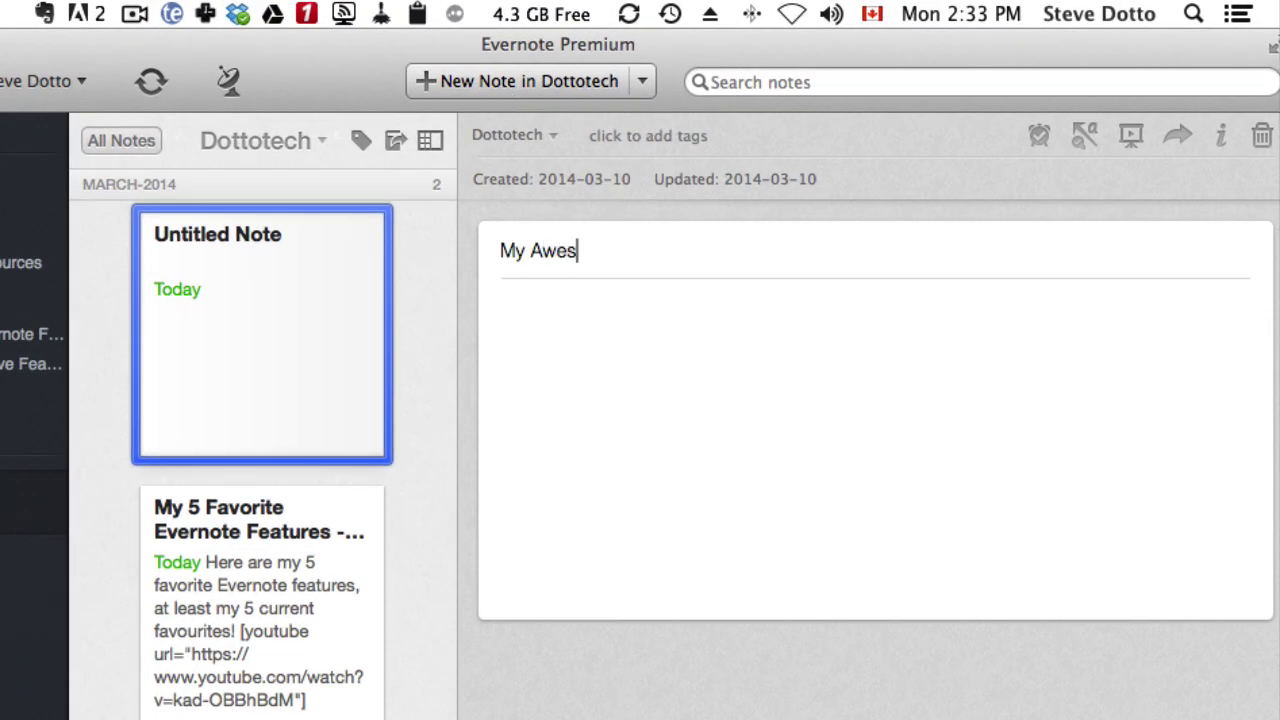
pyautogui.write('ome Note')
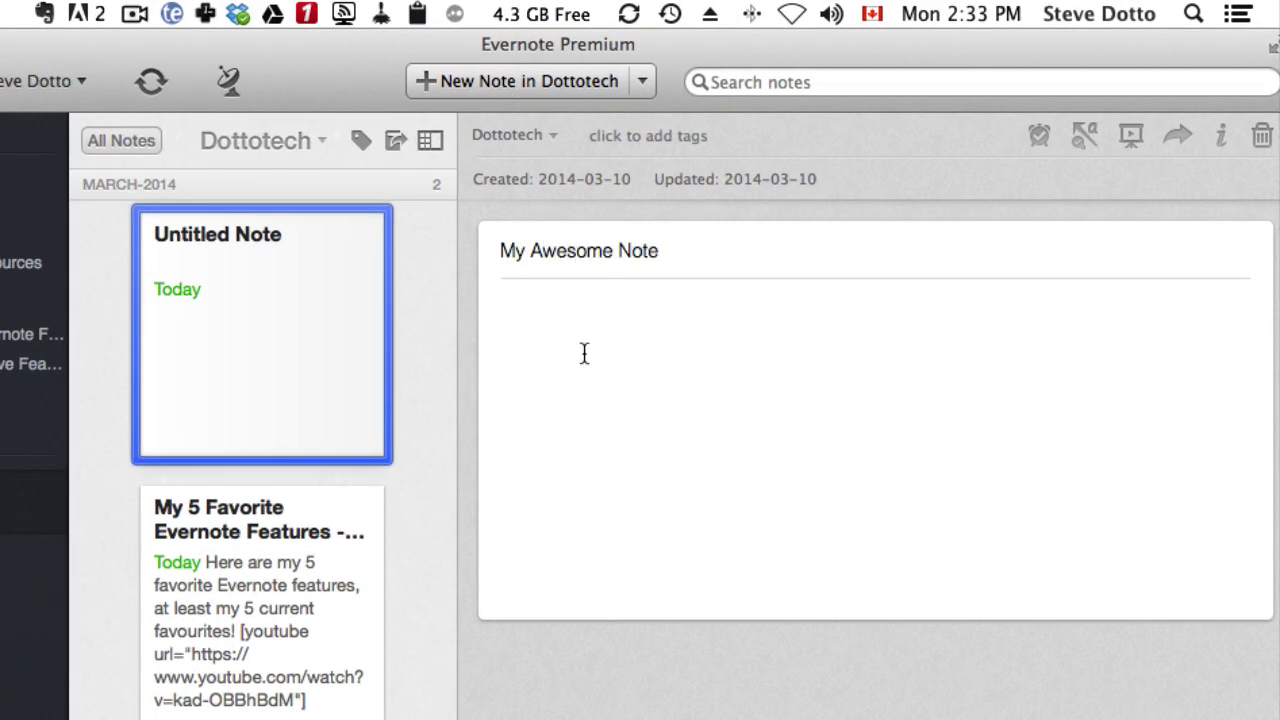
pyautogui.click(586, 350)
pyautogui.write('Cool')
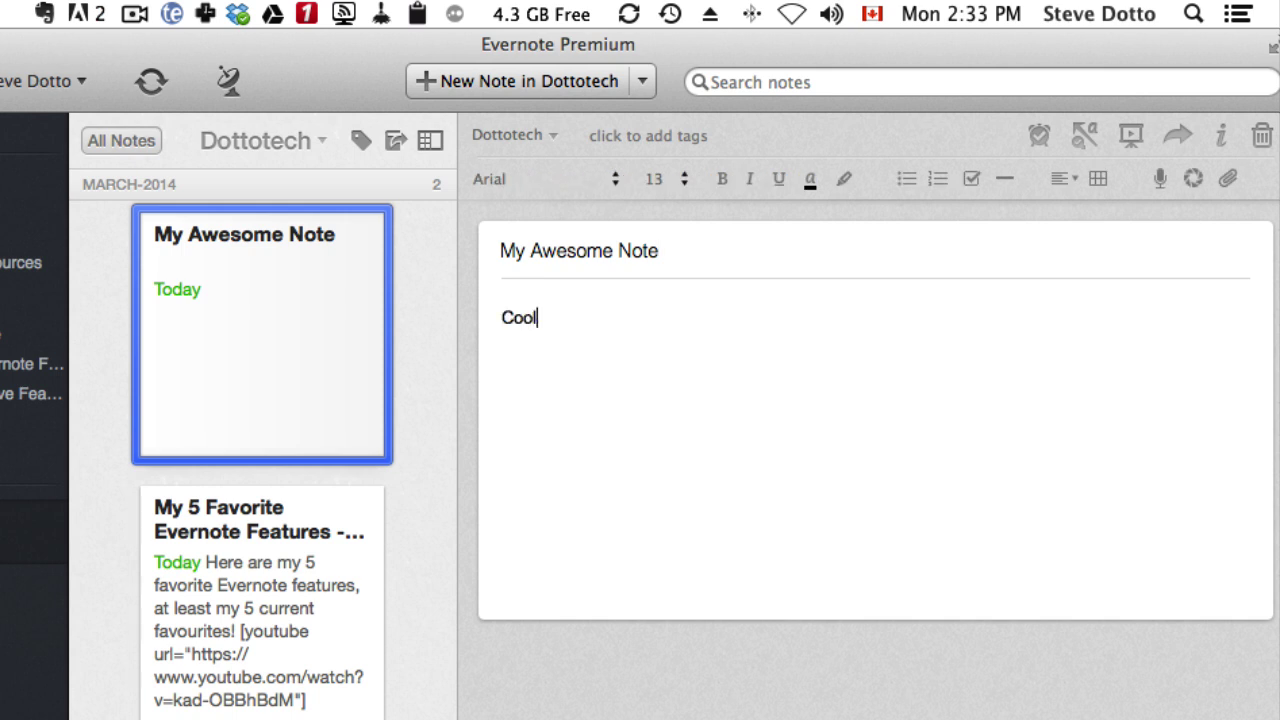
pyautogui.write(' stuff')
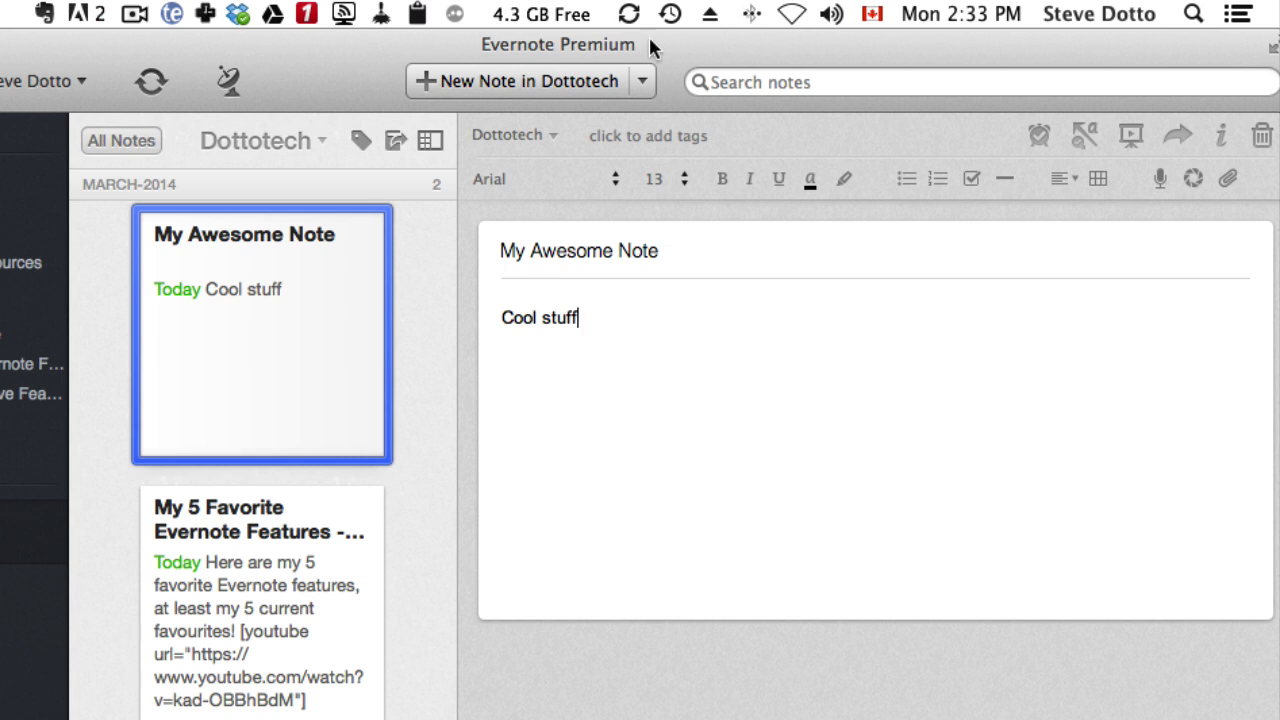
# Tag the new note 'published'
pyautogui.click(642, 135)
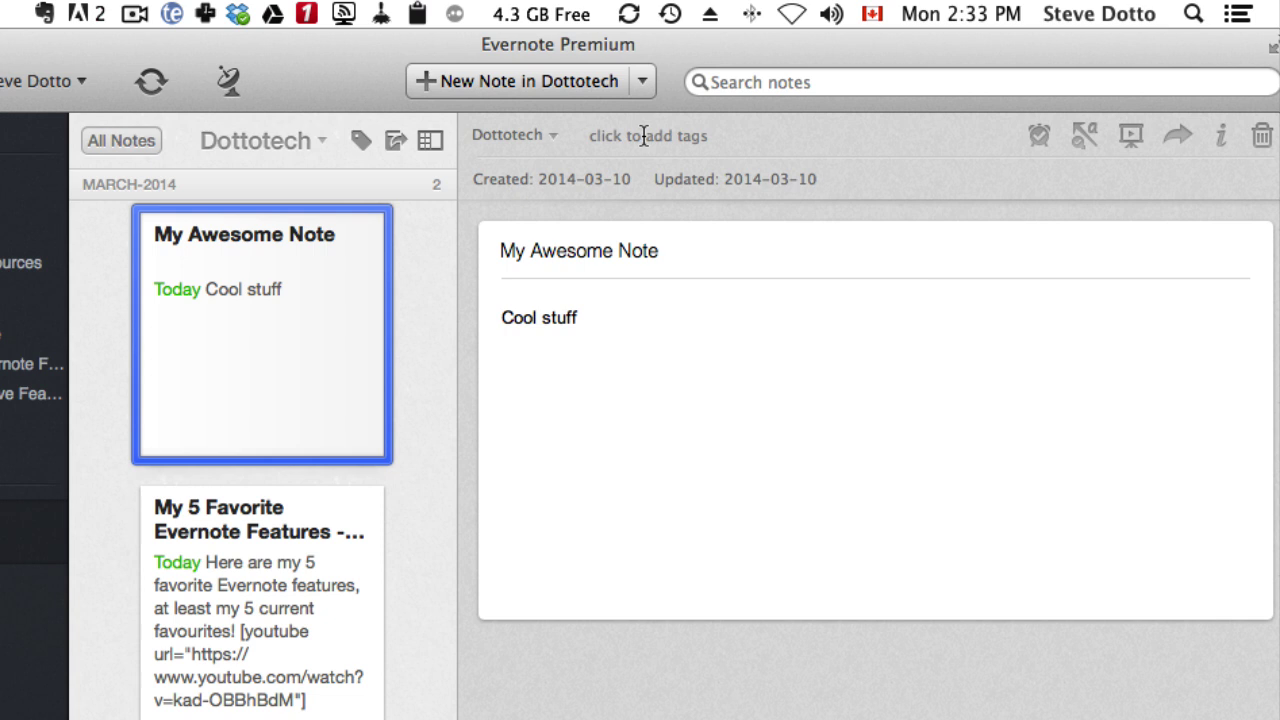
pyautogui.write('pub')
pyautogui.press('Down')
pyautogui.press('Return')
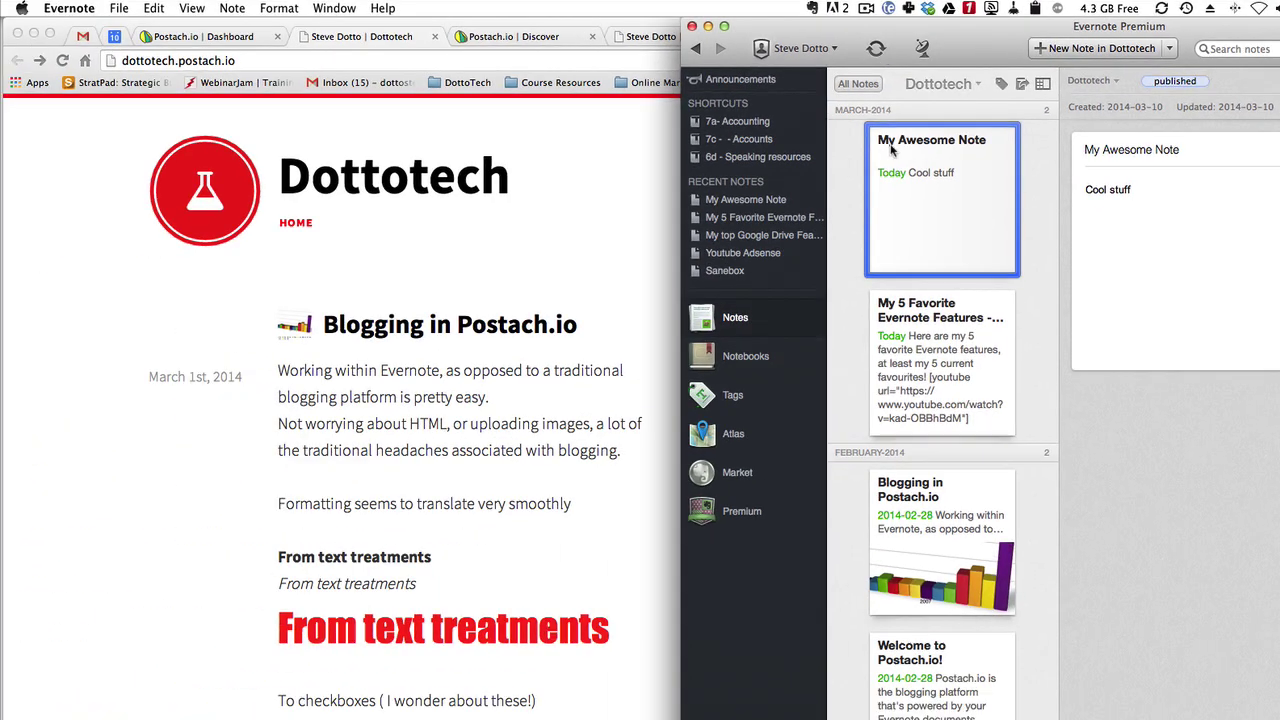
# Reload the Dottotech blog to confirm the My Awesome Note post appears, then return to Evernote
pyautogui.click(615, 252)
pyautogui.click(62, 61)
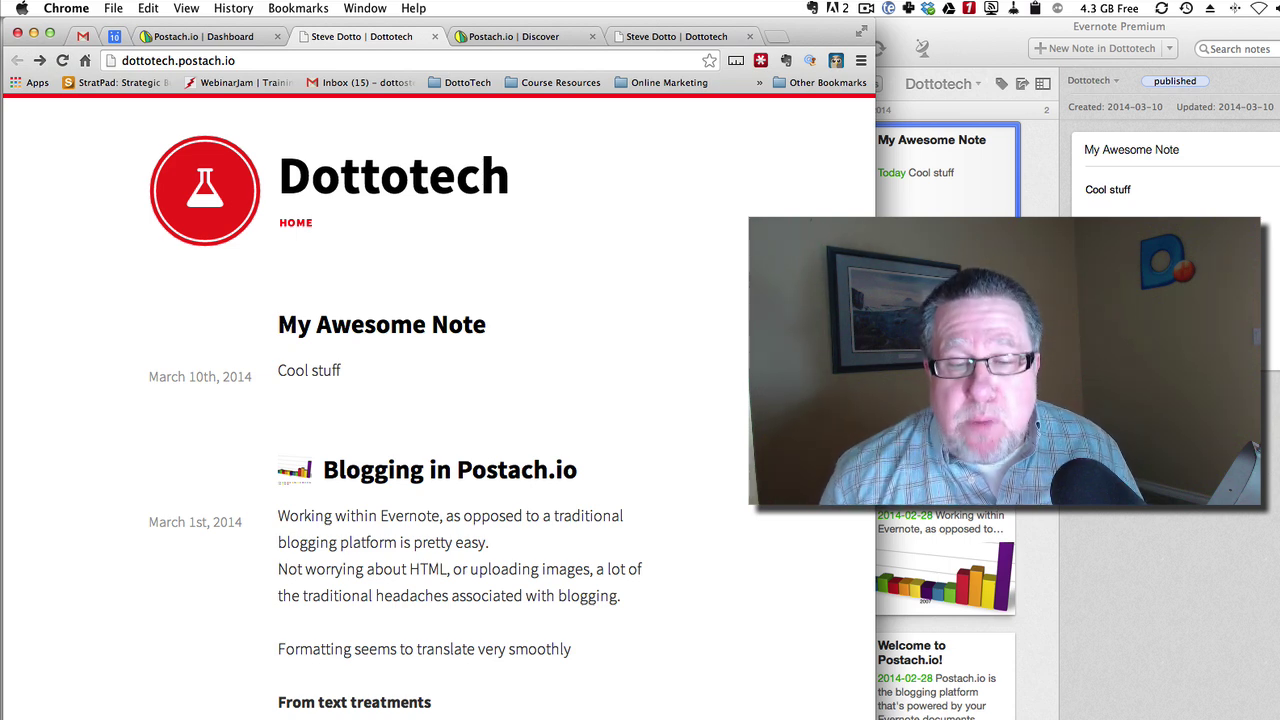
pyautogui.click(1107, 292)
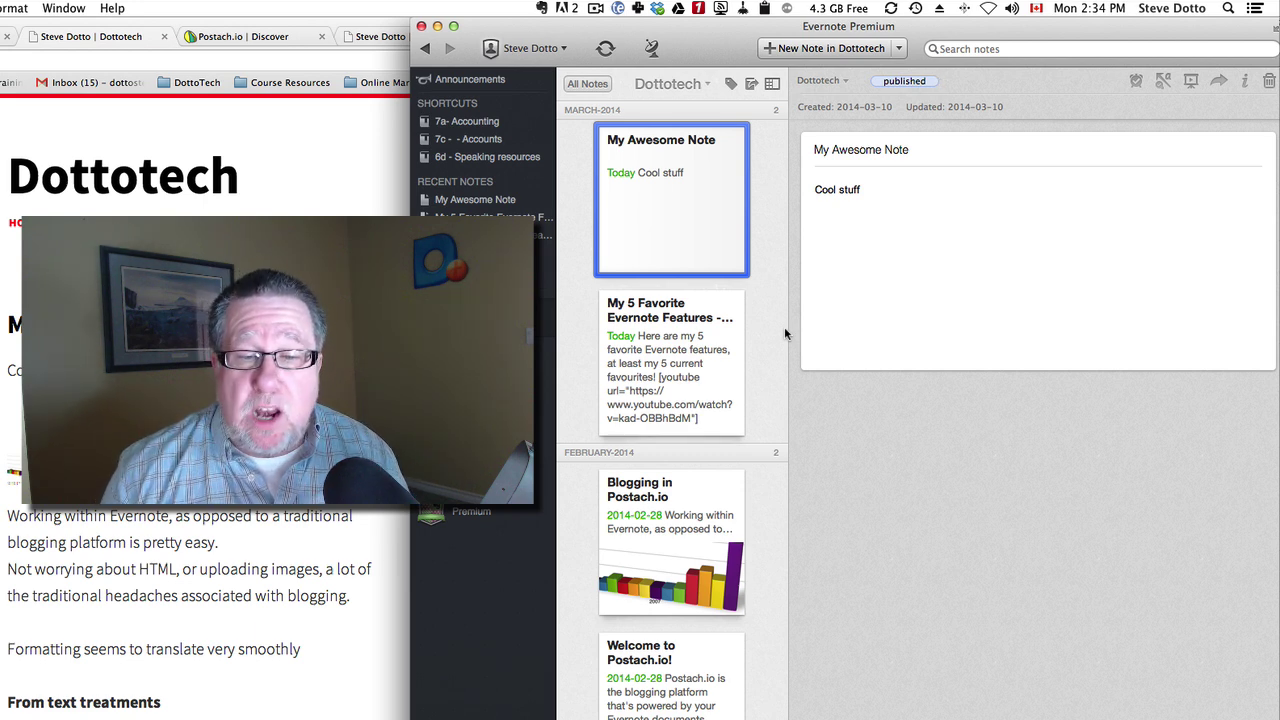
# Read through the Blogging in Postach.io note in Evernote, then refresh the Dottotech blog
pyautogui.click(684, 502)
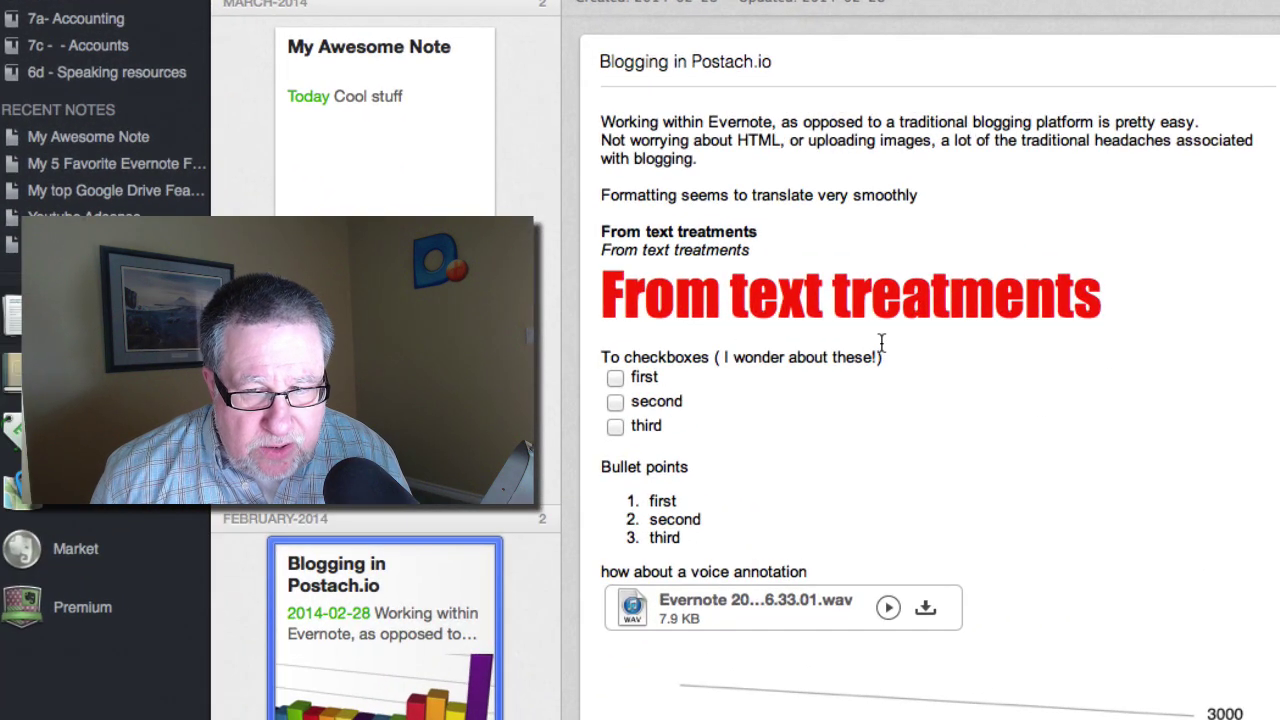
pyautogui.scroll(-1, 794, 417)
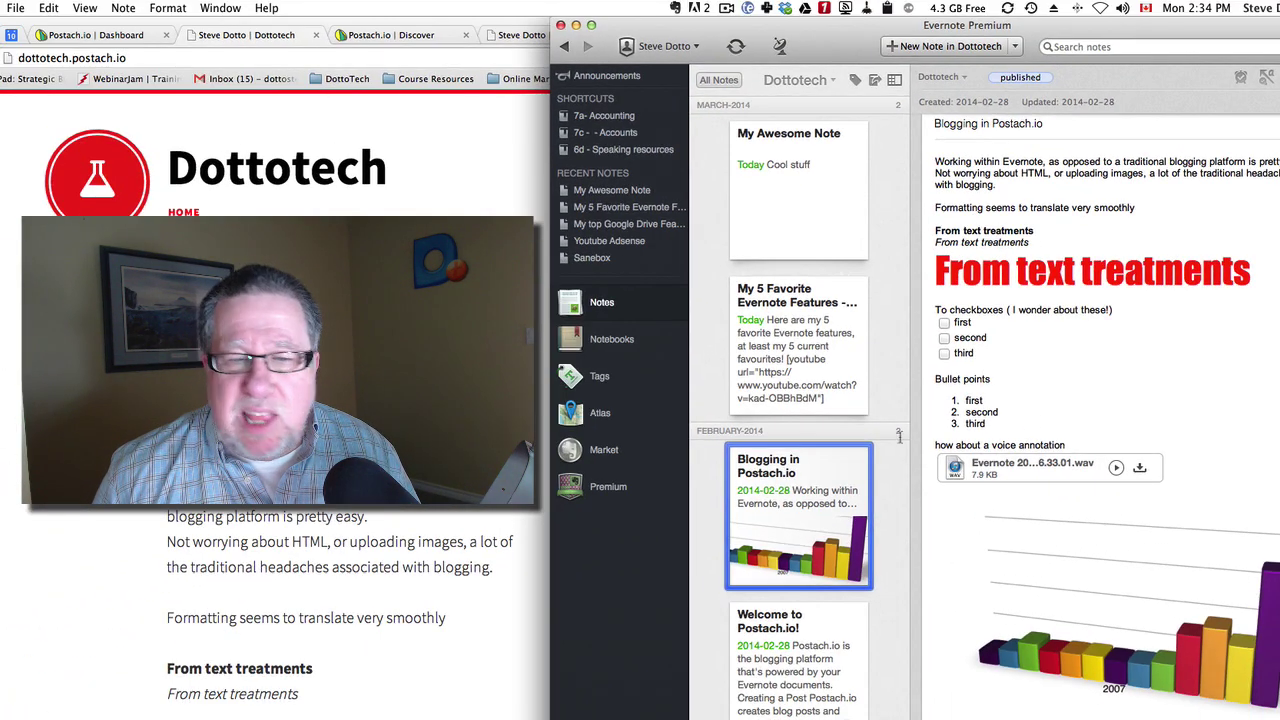
pyautogui.press('super+Tab')
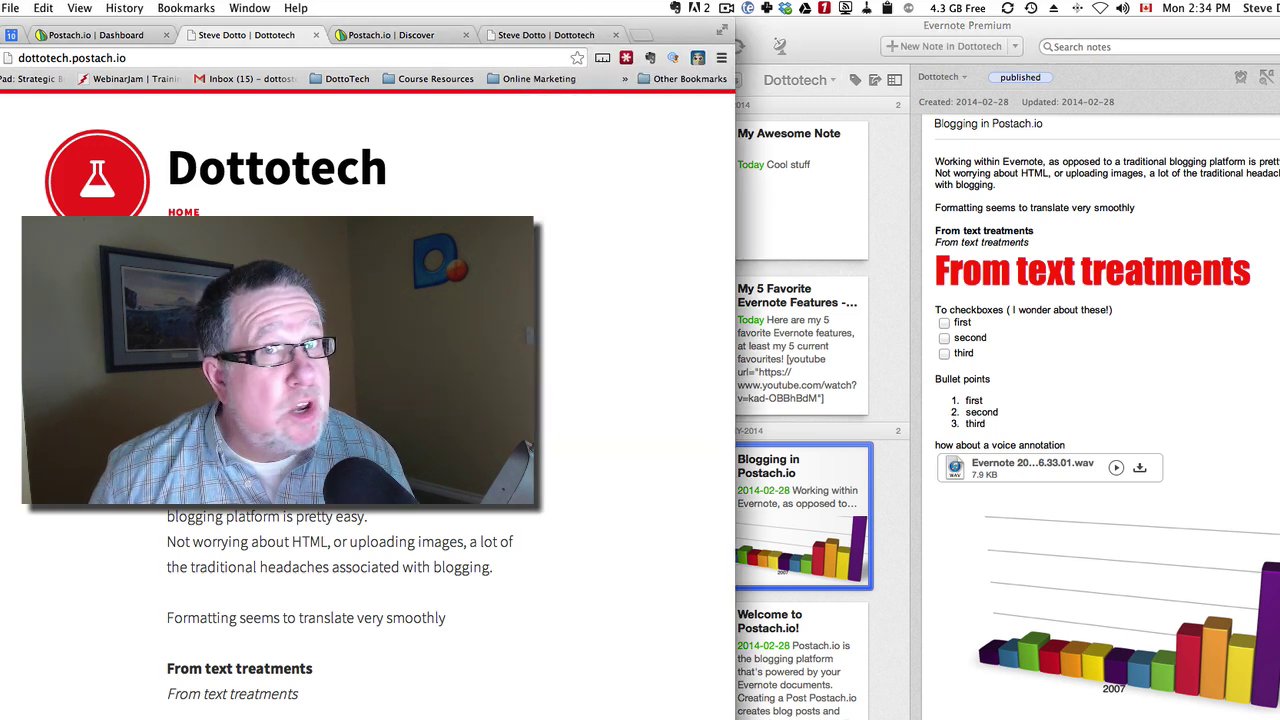
pyautogui.press('super+r')
pyautogui.scroll(-2, 347, 337)
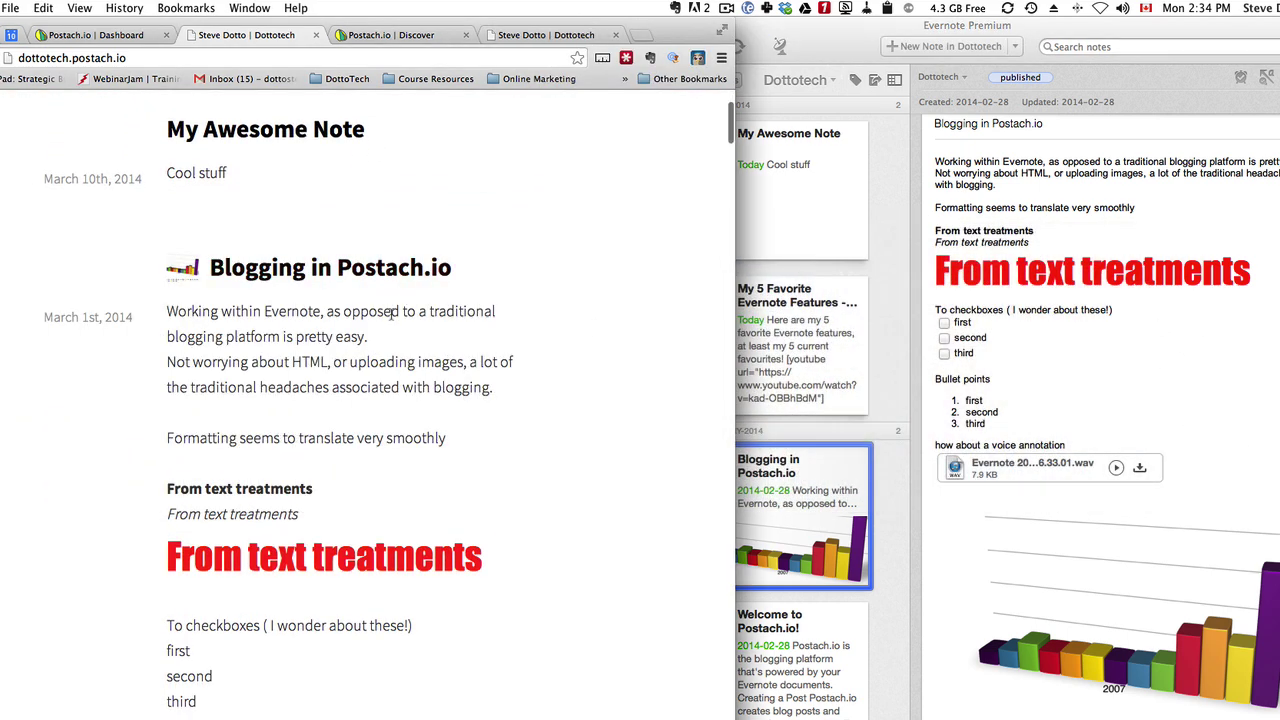
# Scroll through the Blogging in Postach.io post's own page, then go back to the blog home page
pyautogui.click(341, 268)
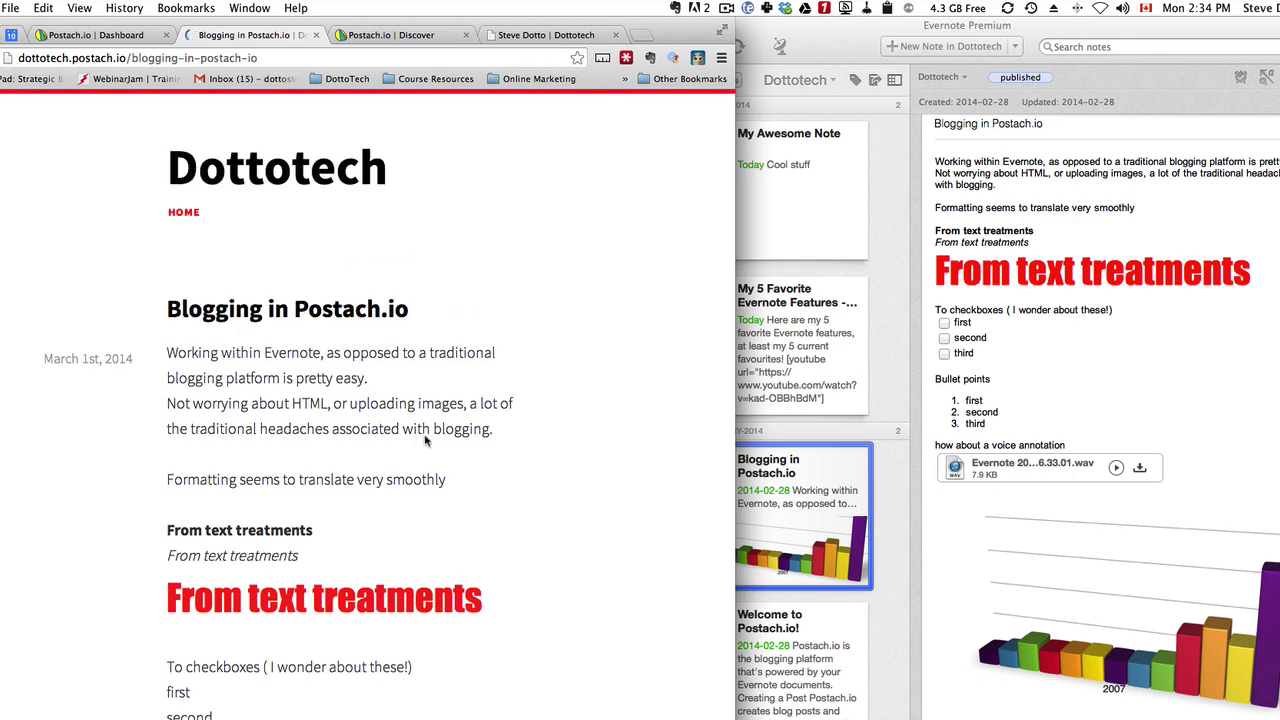
pyautogui.scroll(-4, 360, 501)
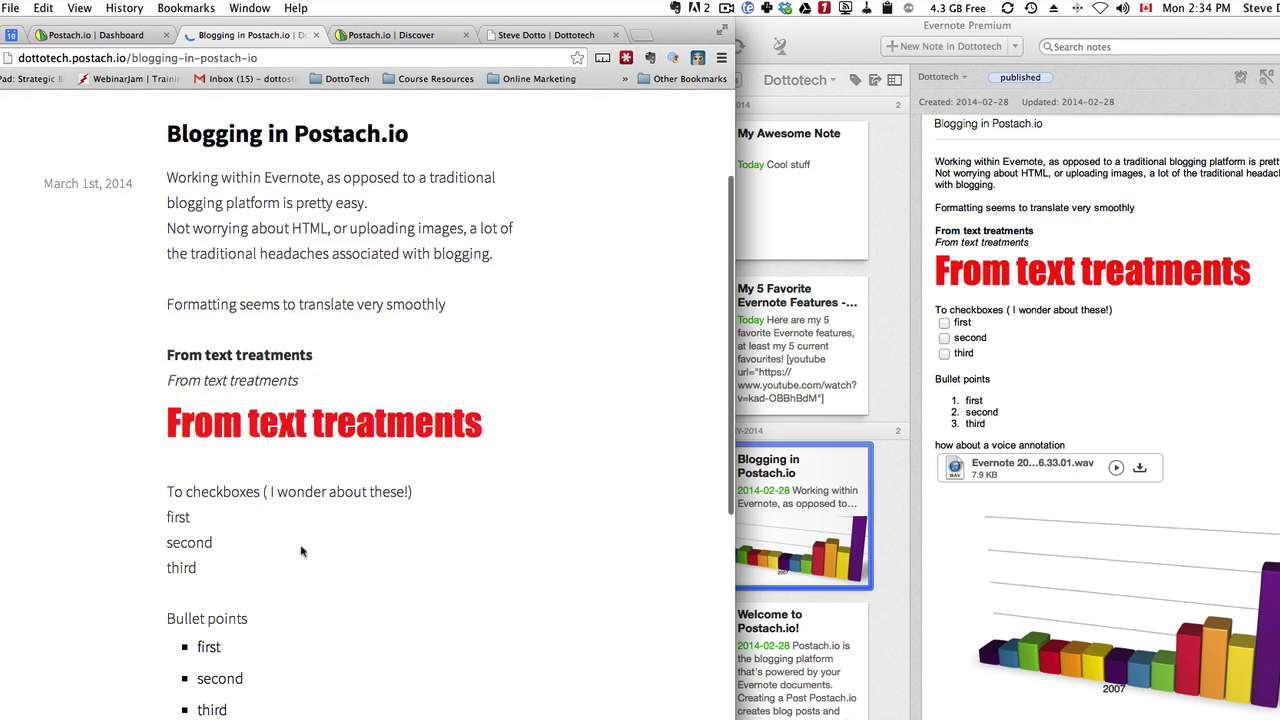
pyautogui.scroll(-2, 360, 501)
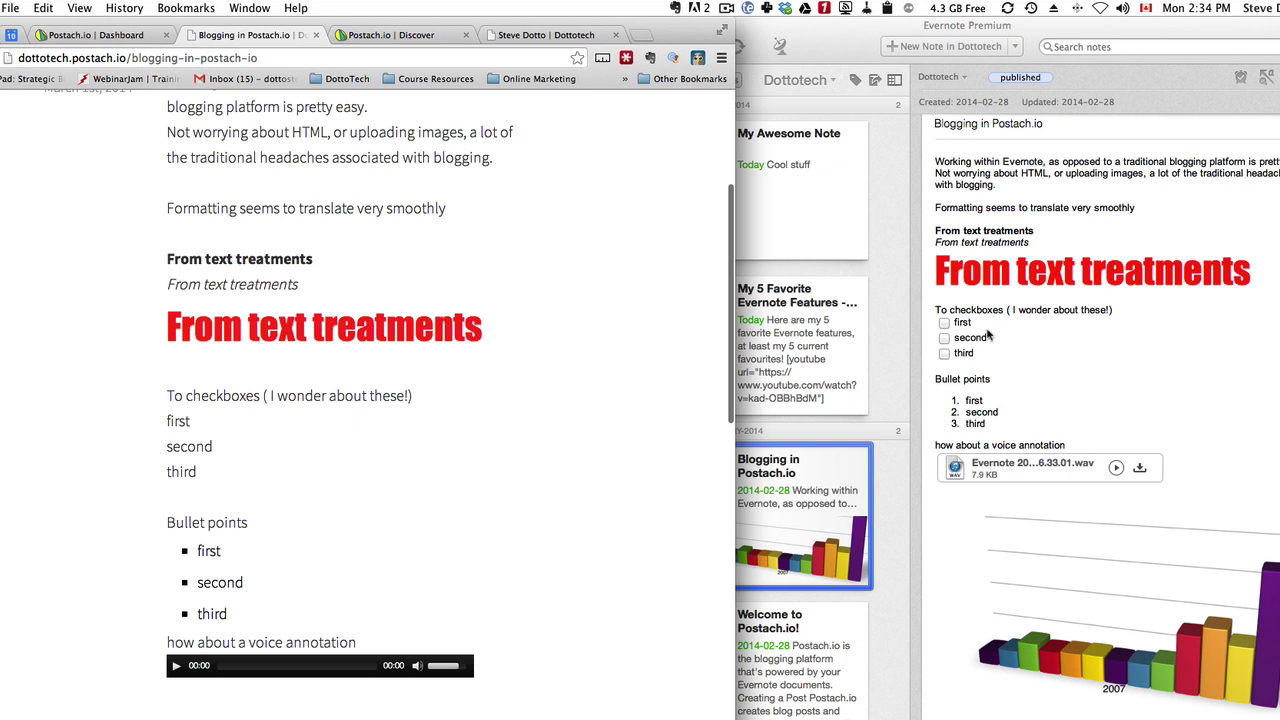
pyautogui.scroll(-2, 409, 449)
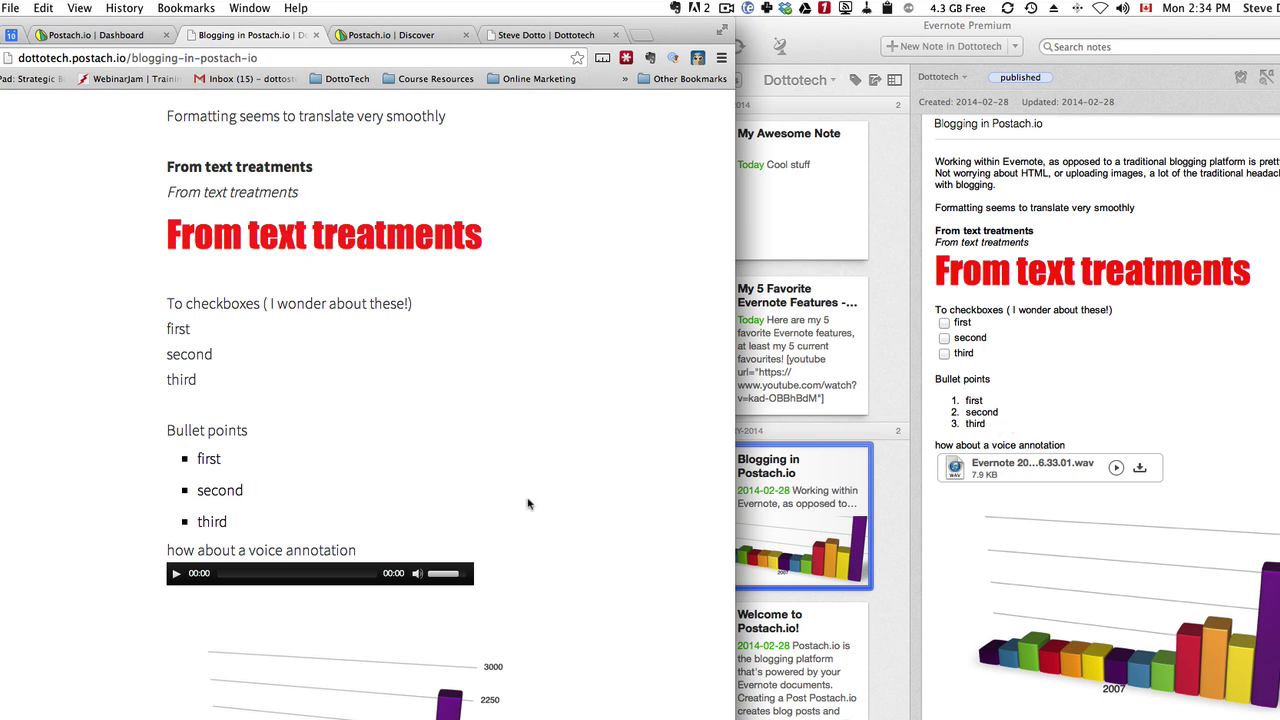
pyautogui.scroll(-3, 530, 503)
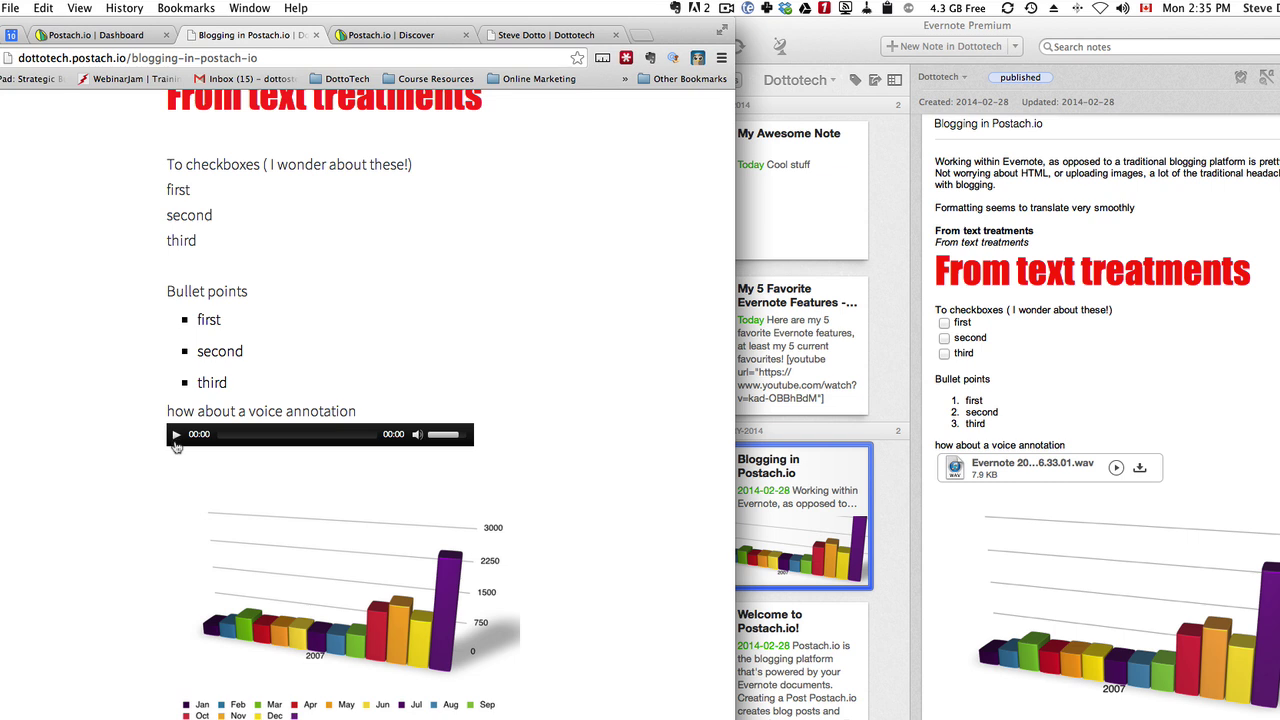
pyautogui.scroll(-5, 200, 476)
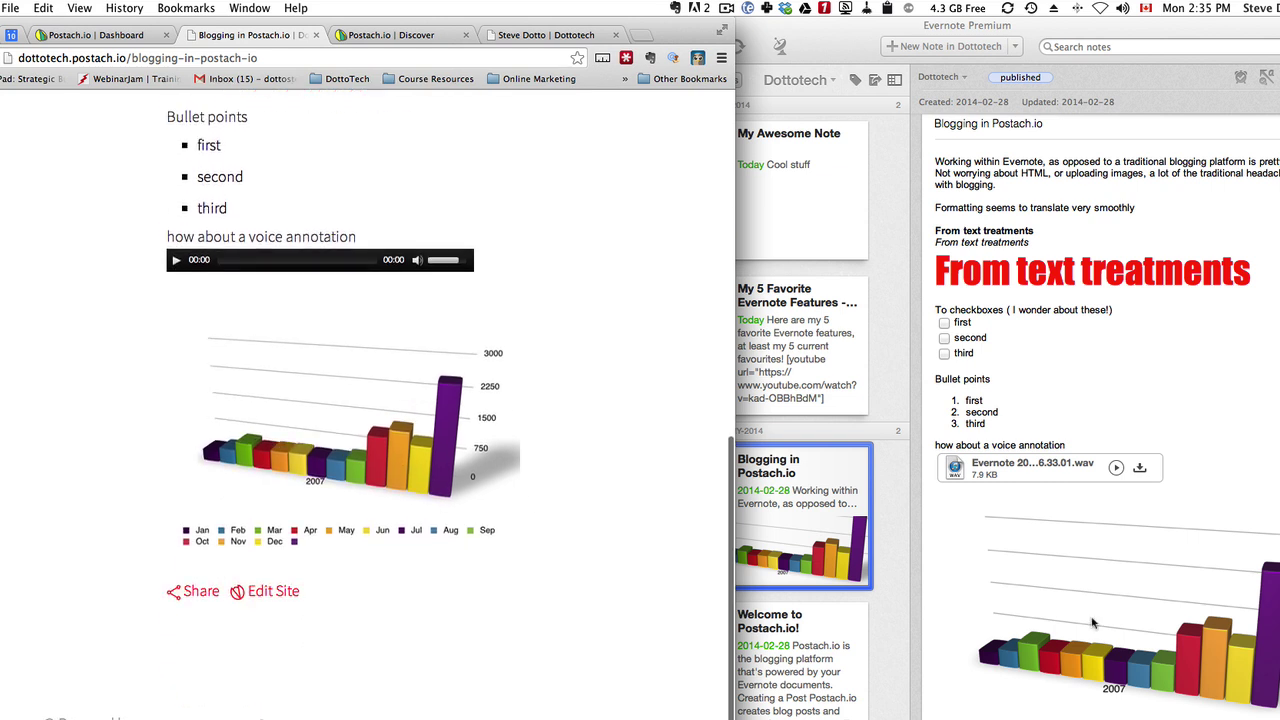
pyautogui.scroll(-3, 1093, 623)
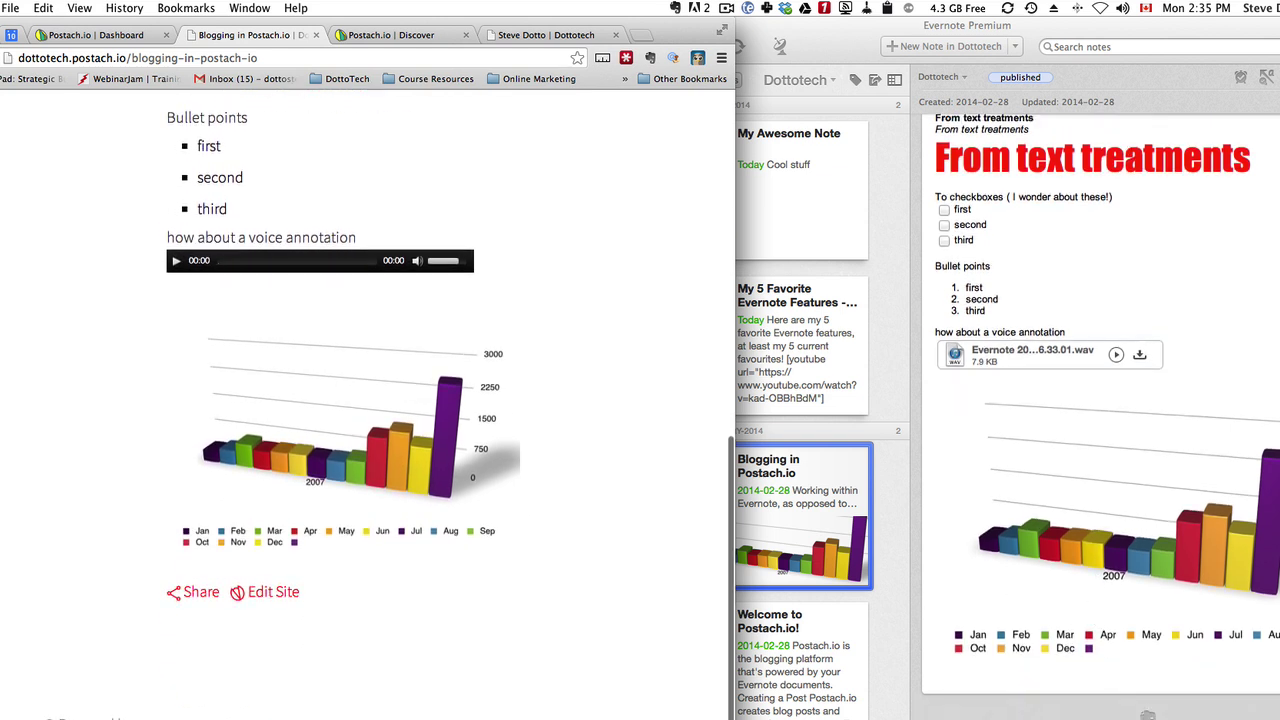
pyautogui.press('super+bracketleft')
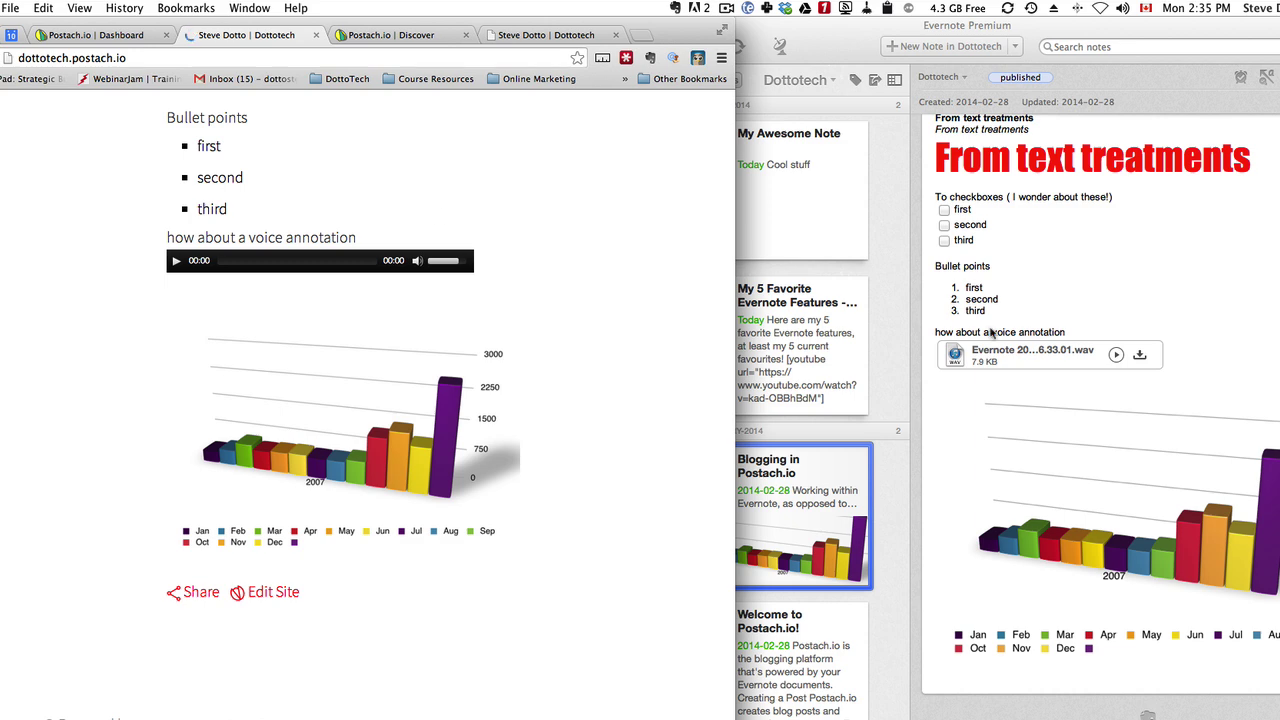
# Open the My 5 Favorite Evernote Features note, then find its post with the embedded YouTube video
pyautogui.click(1162, 273)
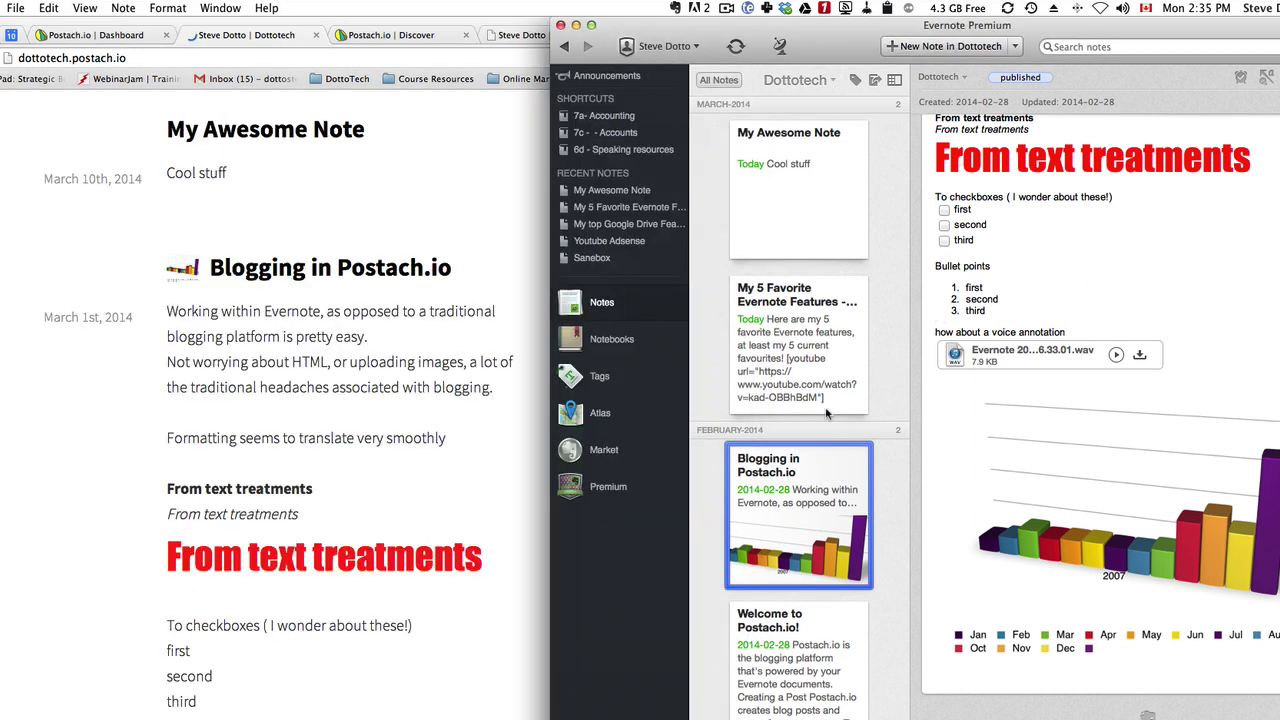
pyautogui.click(817, 371)
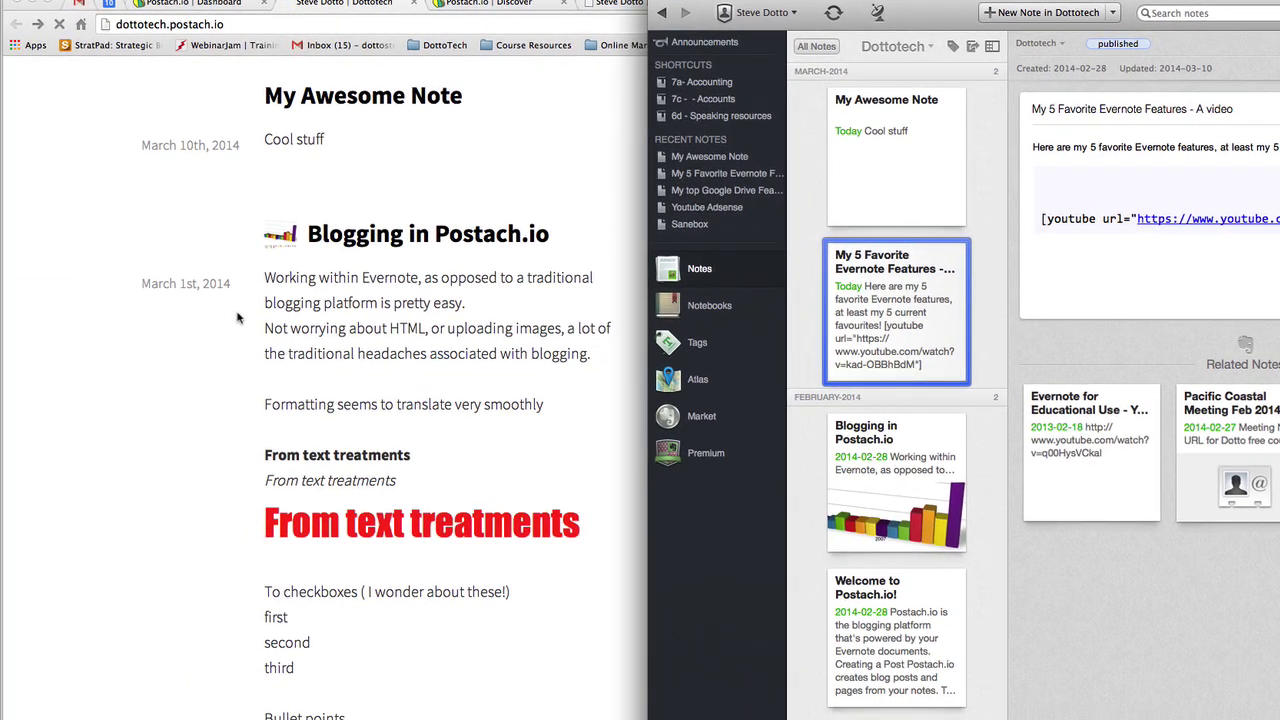
pyautogui.scroll(-5, 44, 333)
pyautogui.scroll(-10, 240, 318)
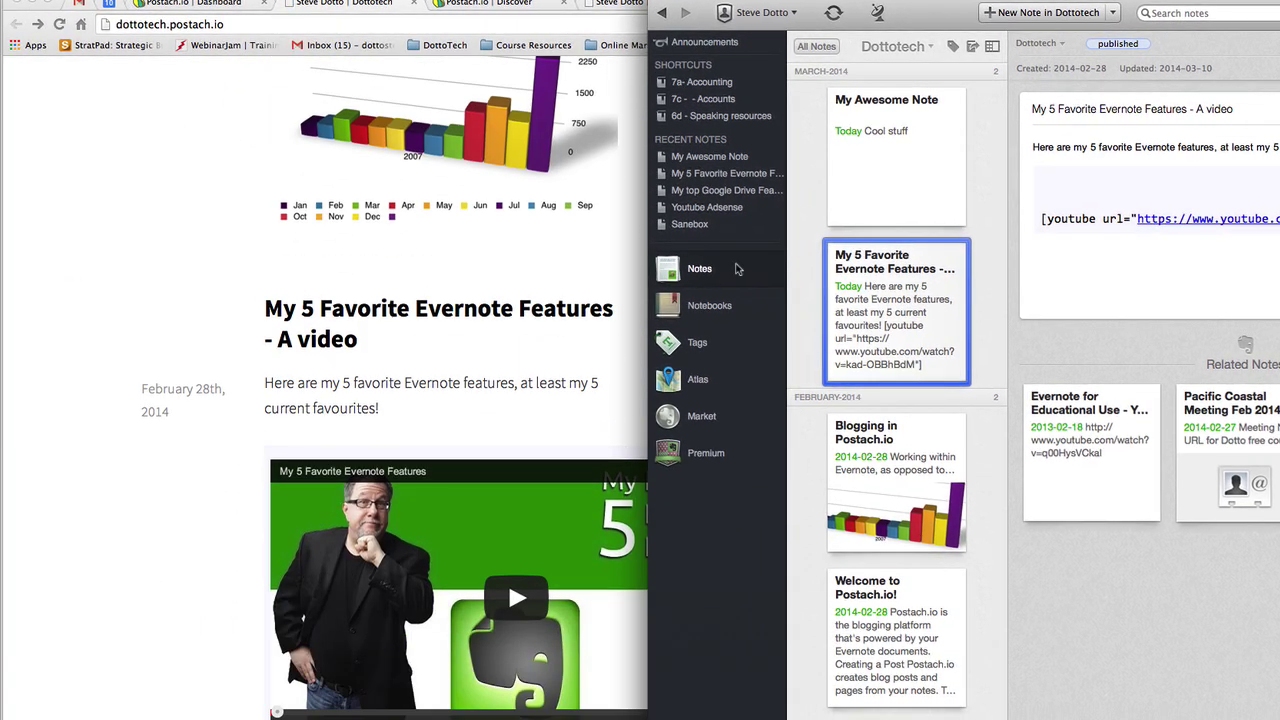
pyautogui.click(196, 259)
pyautogui.scroll(-4, 528, 513)
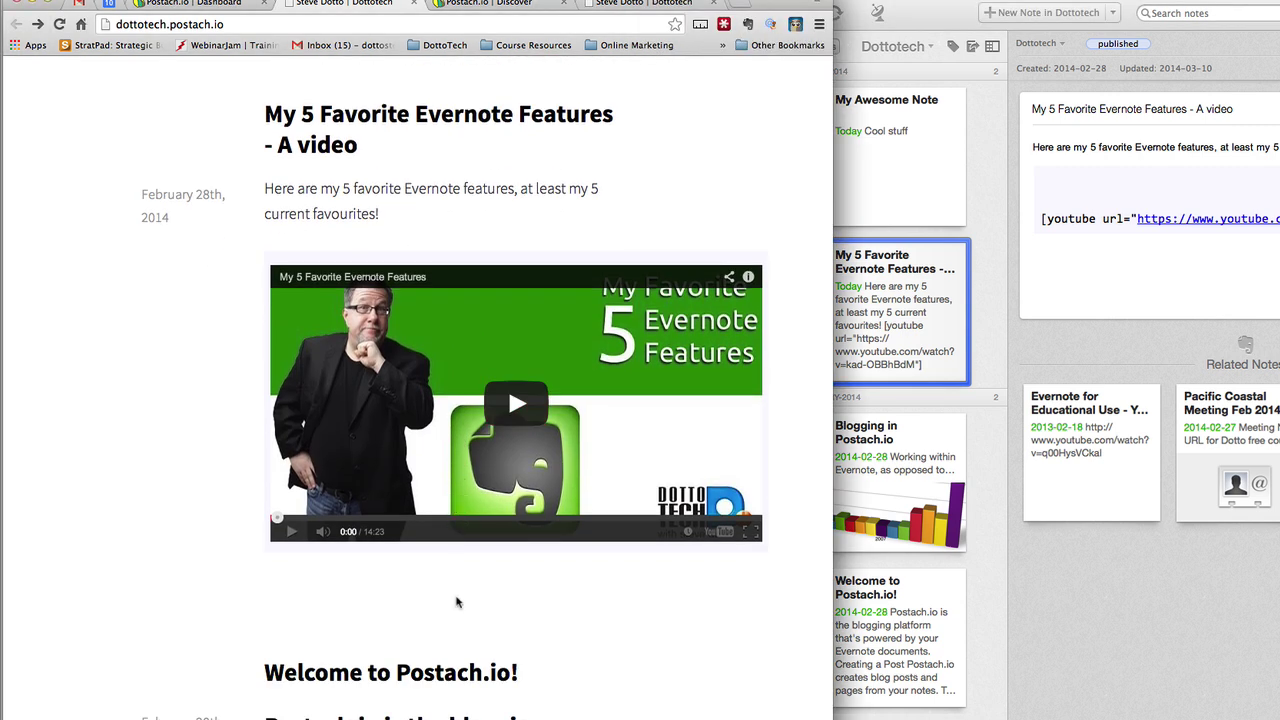
pyautogui.scroll(2, 456, 601)
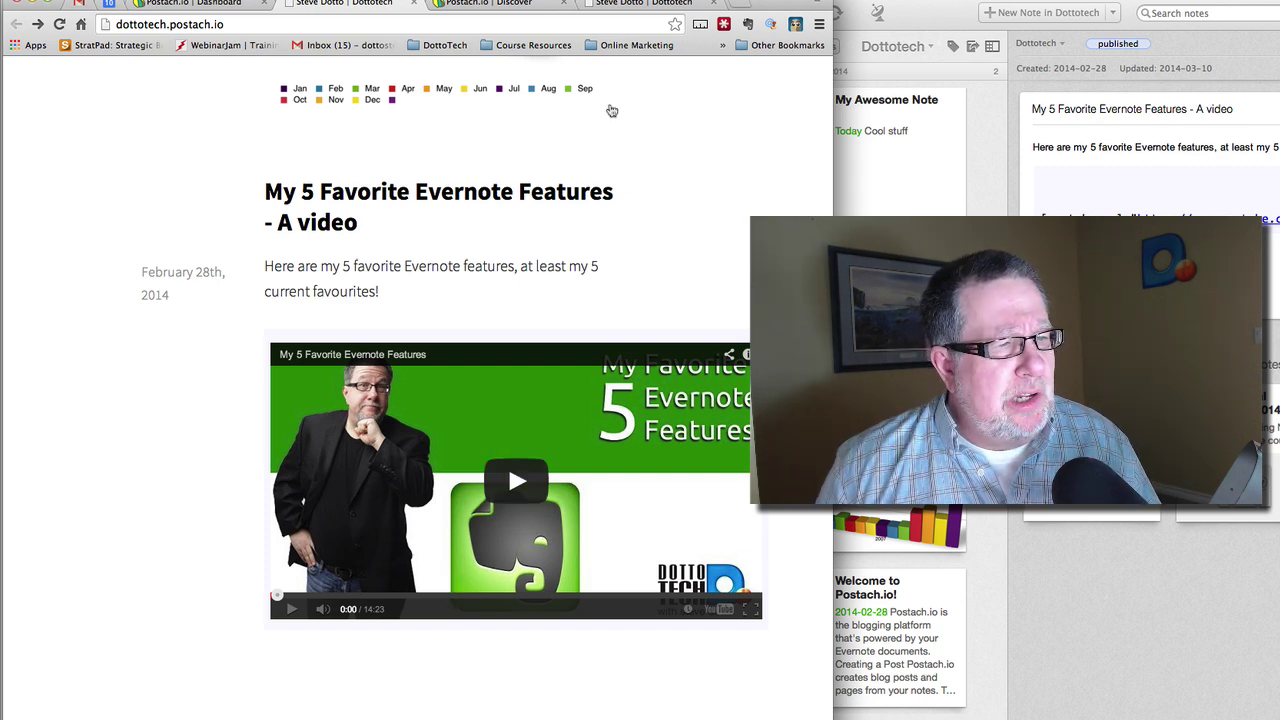
# Open the Dottotech site's Details settings and review subdomain, site name, notebook and advanced options
pyautogui.click(213, 4)
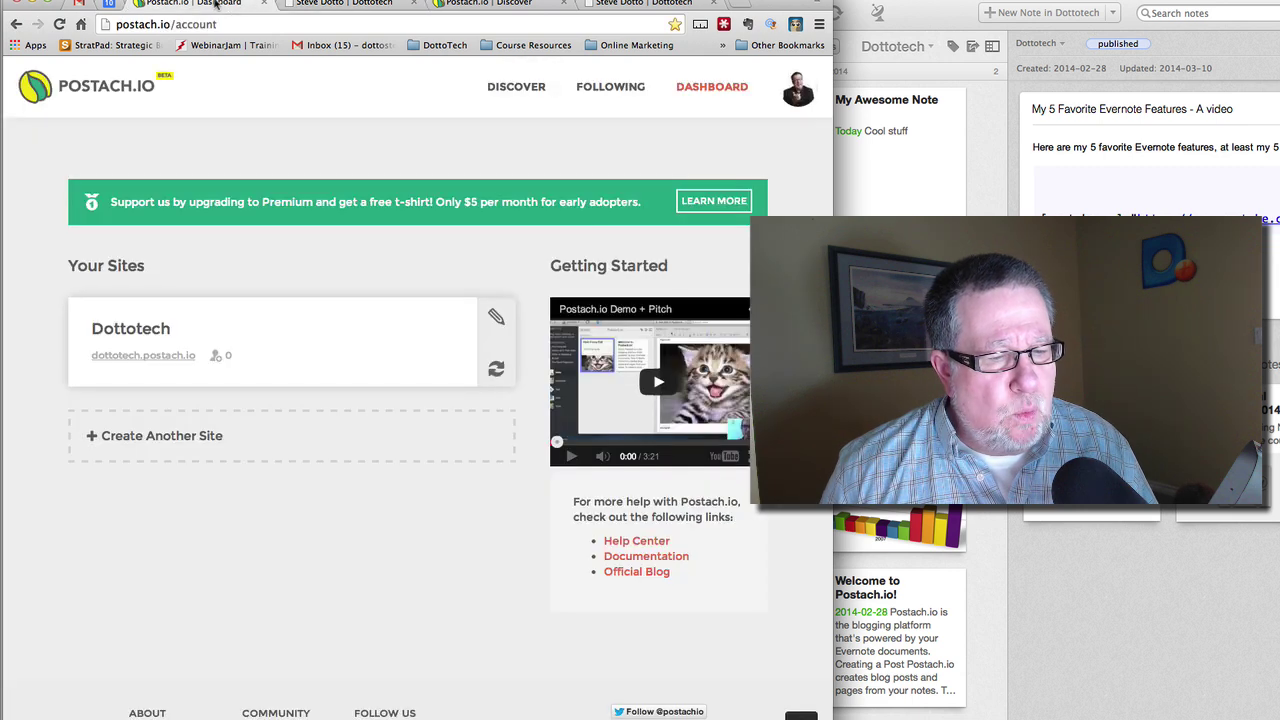
pyautogui.click(497, 316)
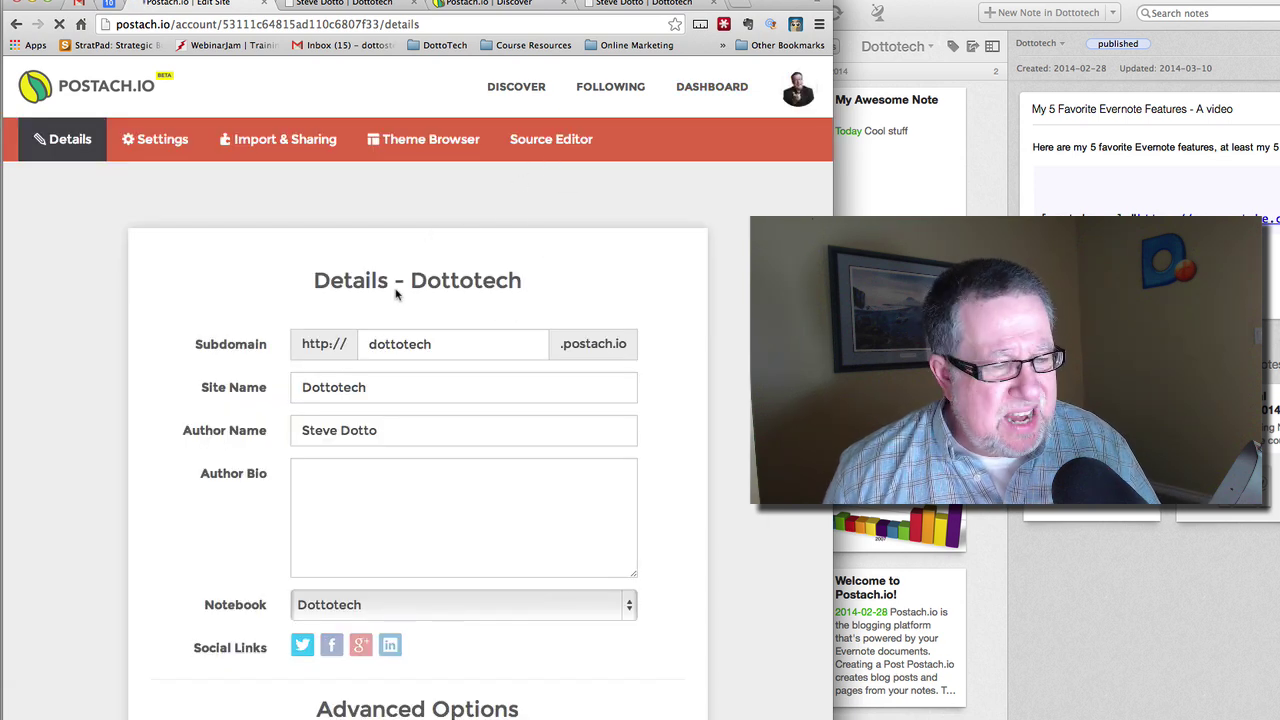
pyautogui.scroll(-4, 497, 389)
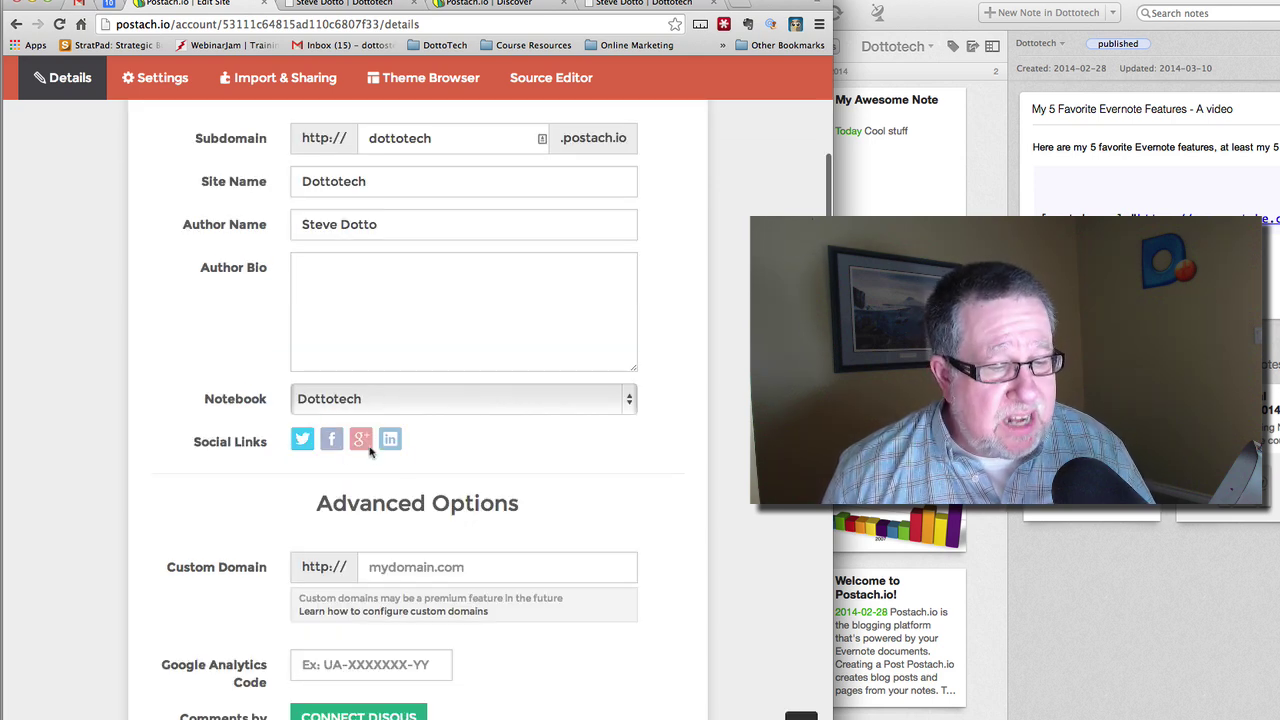
pyautogui.scroll(-2, 397, 469)
pyautogui.scroll(-1, 397, 469)
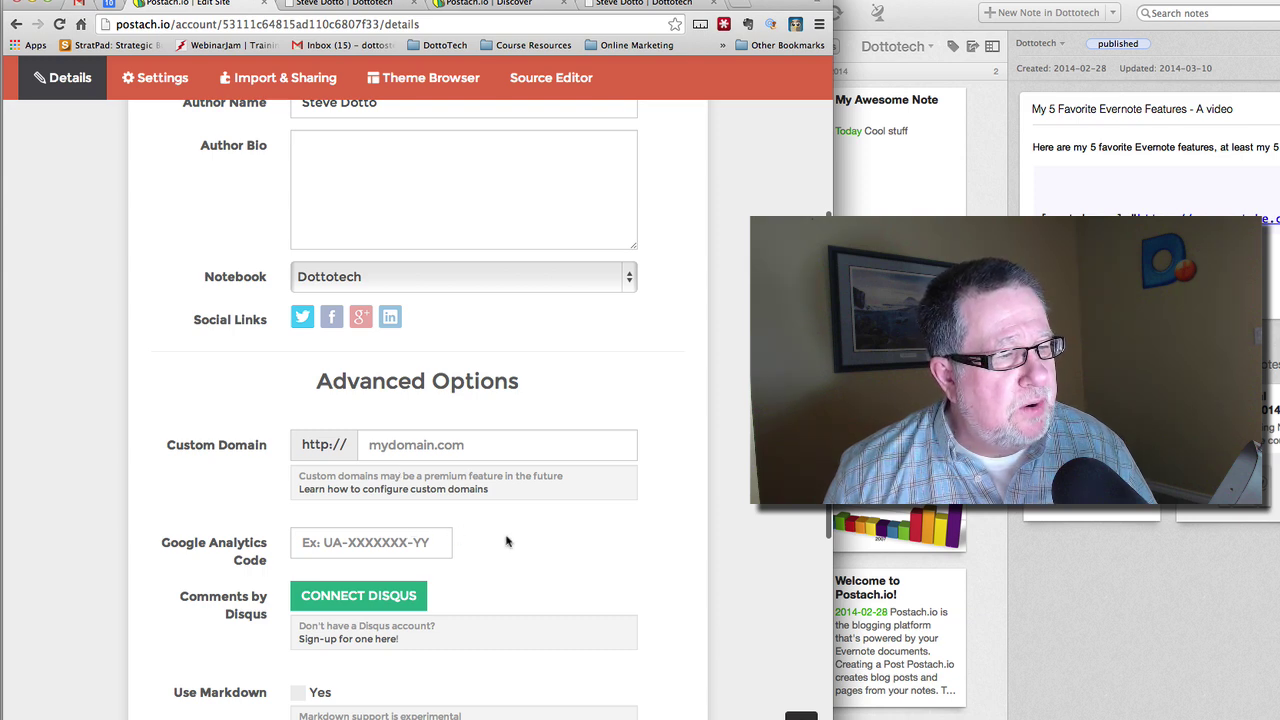
pyautogui.scroll(6, 312, 455)
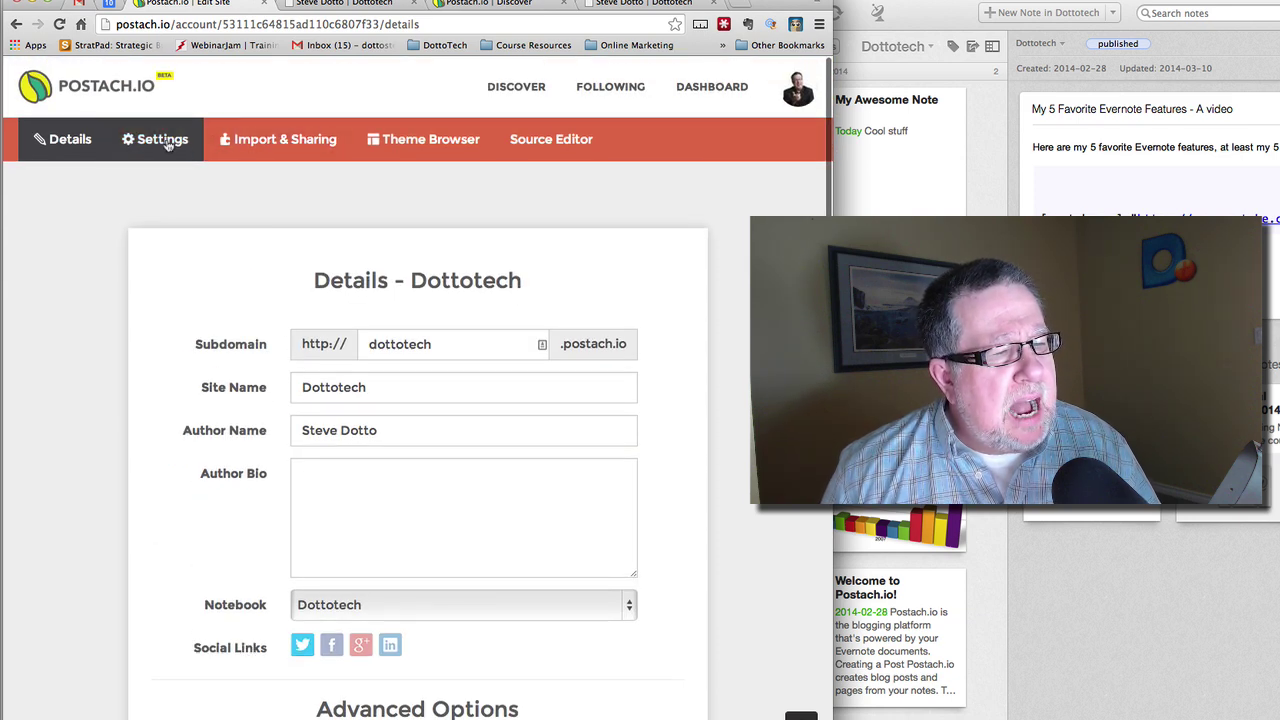
# Review the Import & Sharing integrations: Twitter, Facebook, Tumblr, WordPress and Blogger
pyautogui.click(300, 147)
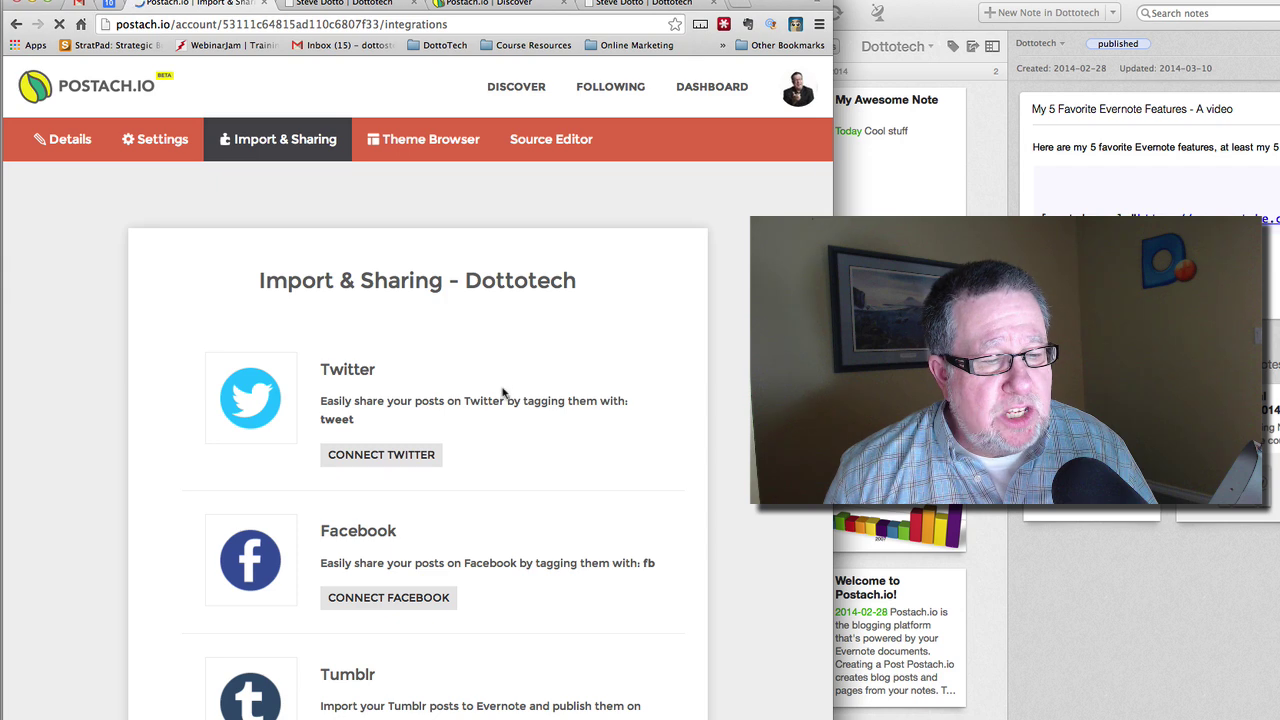
pyautogui.scroll(-2, 503, 393)
pyautogui.scroll(-5, 503, 393)
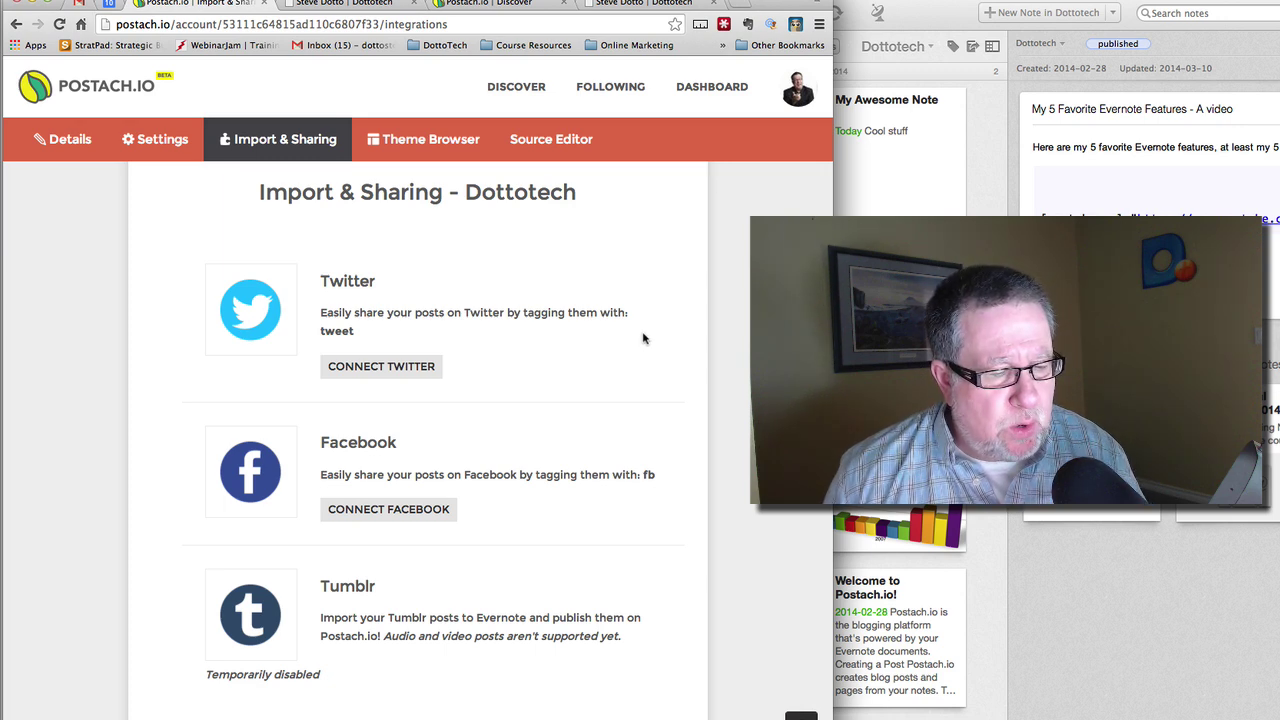
pyautogui.scroll(-3, 643, 340)
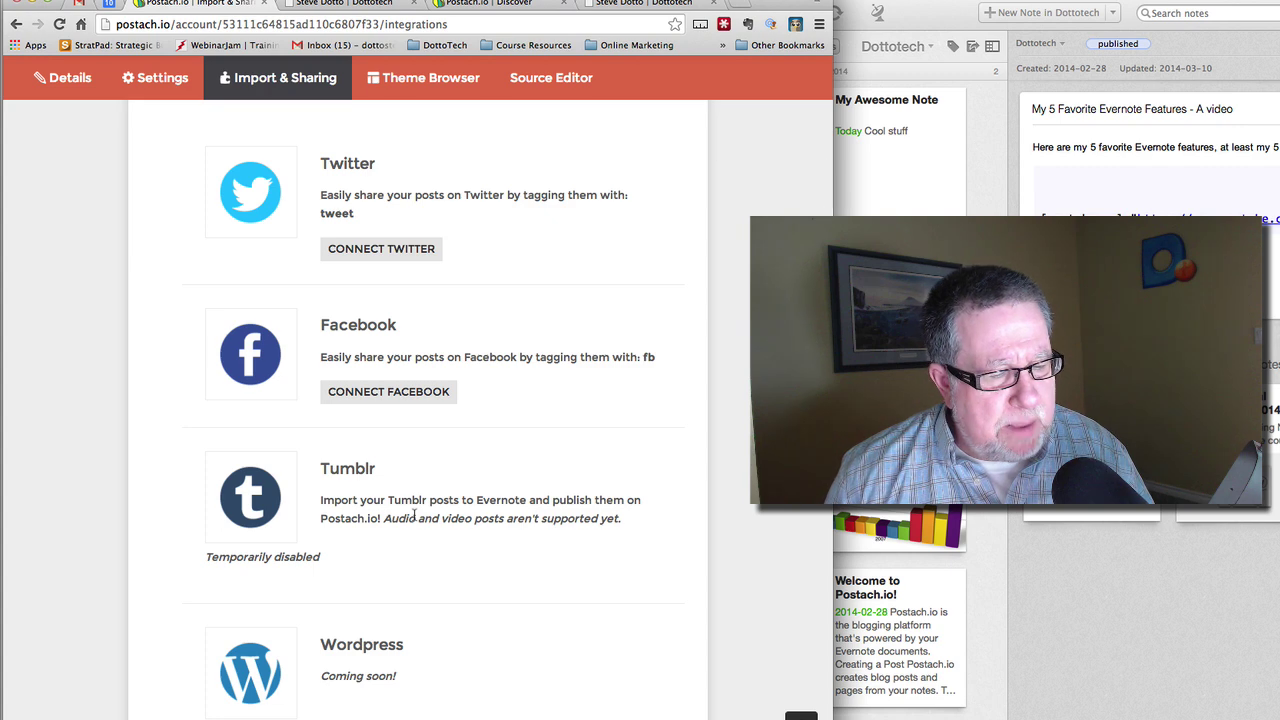
pyautogui.scroll(-3, 415, 515)
pyautogui.scroll(-3, 417, 518)
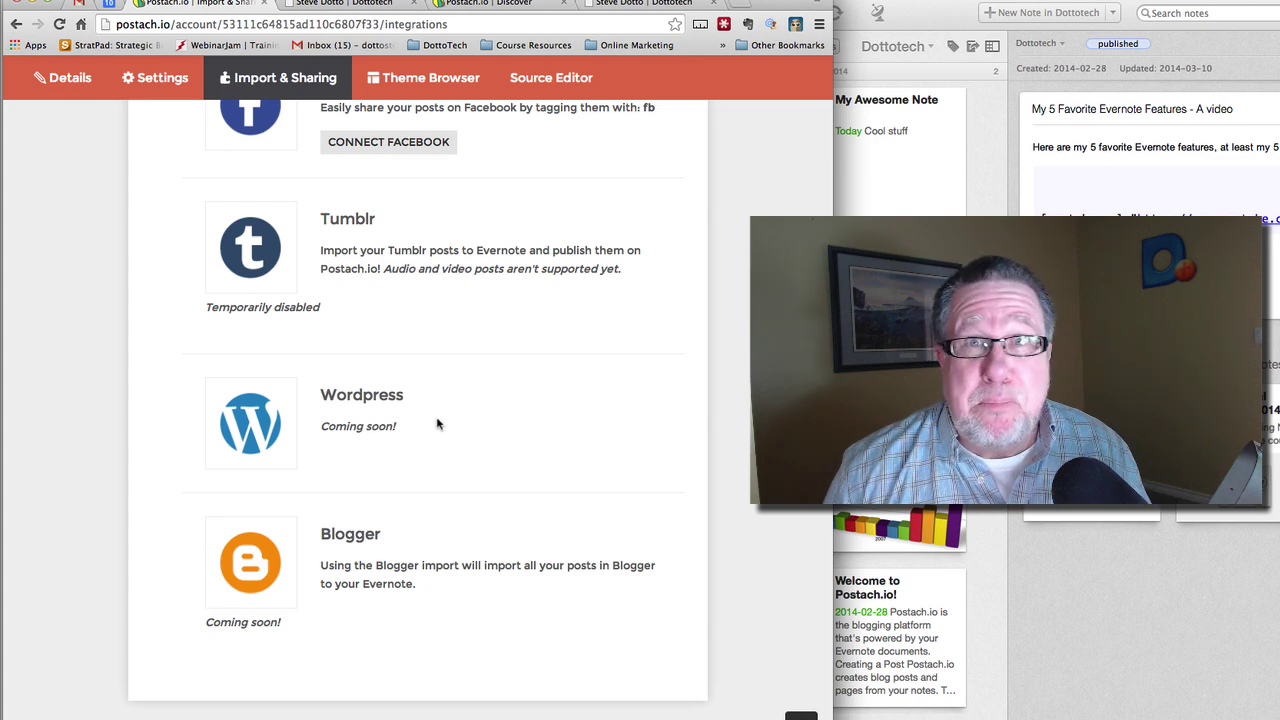
pyautogui.scroll(3, 437, 425)
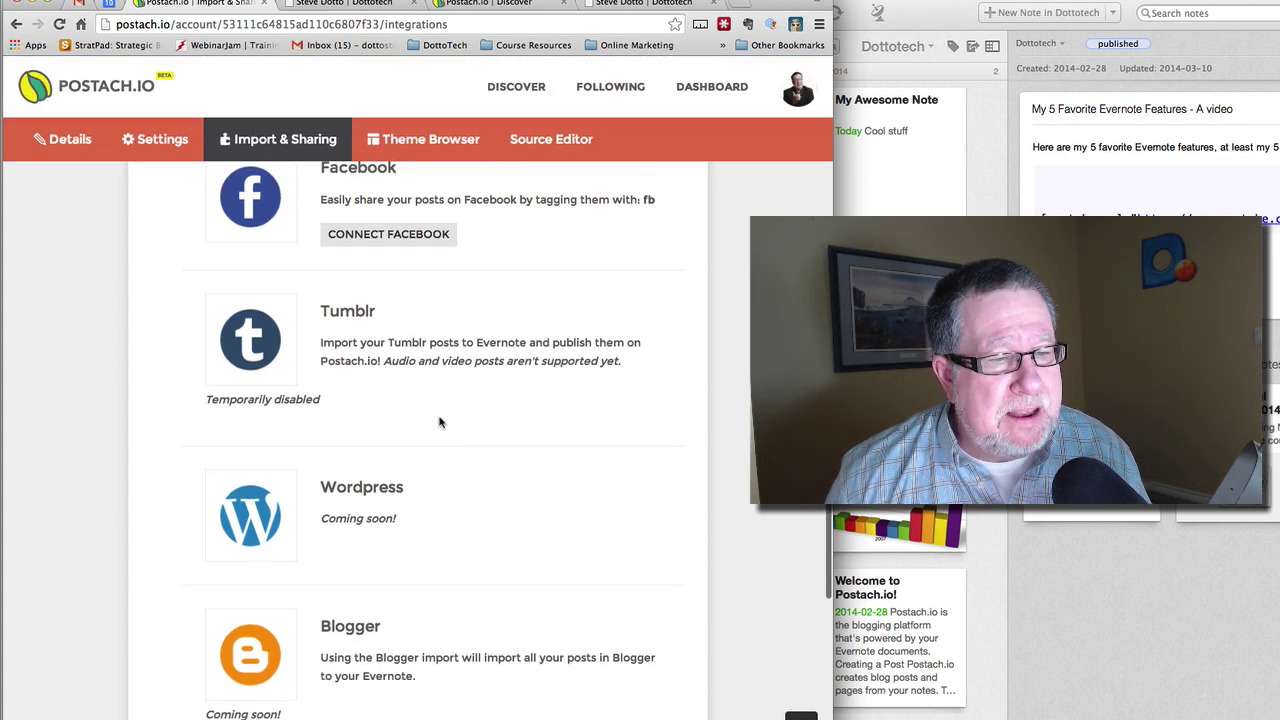
pyautogui.scroll(-1, 427, 138)
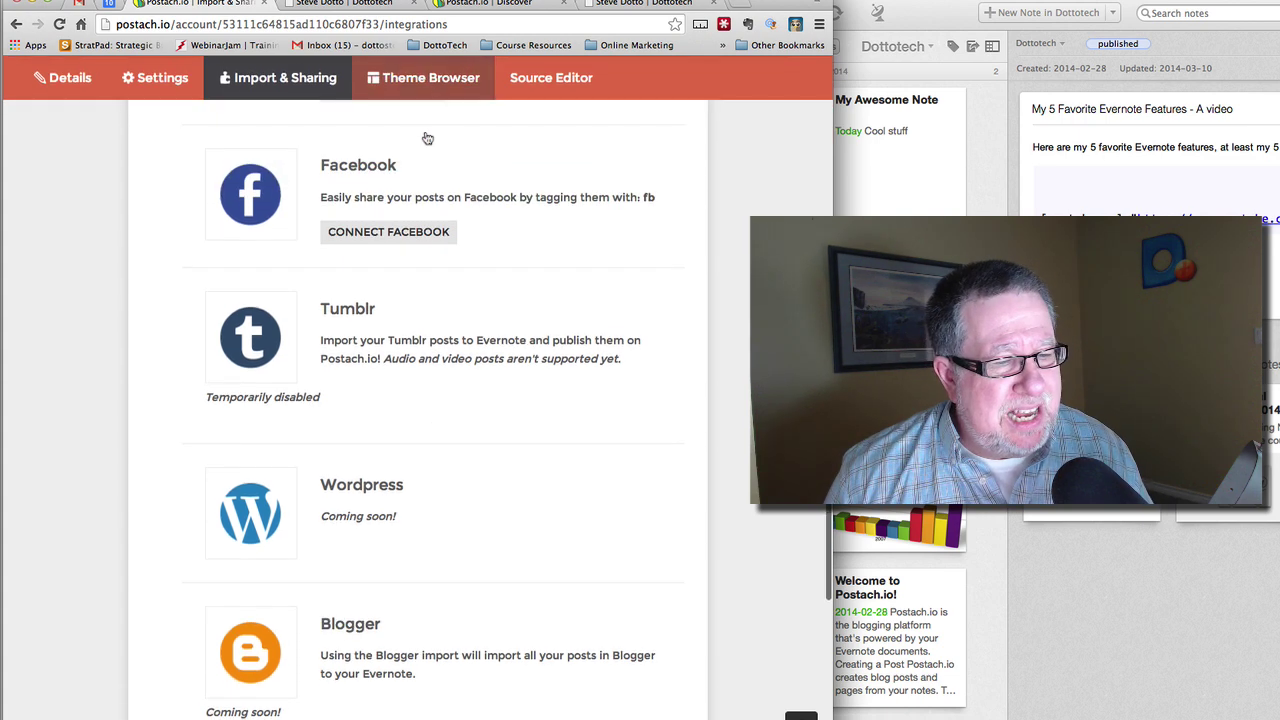
# Browse themes like Deuce, Expanse, Gridly and Gulio, then switch to the Postach.io Discover page
pyautogui.click(440, 86)
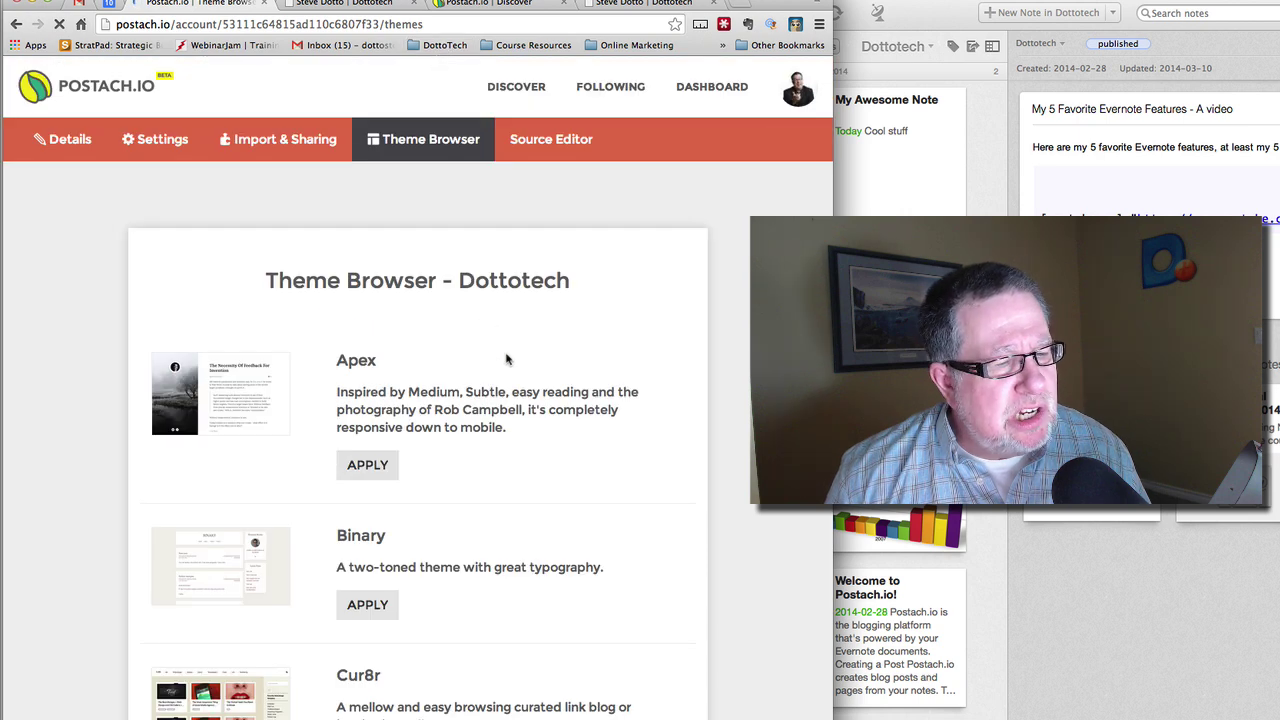
pyautogui.scroll(-5, 506, 360)
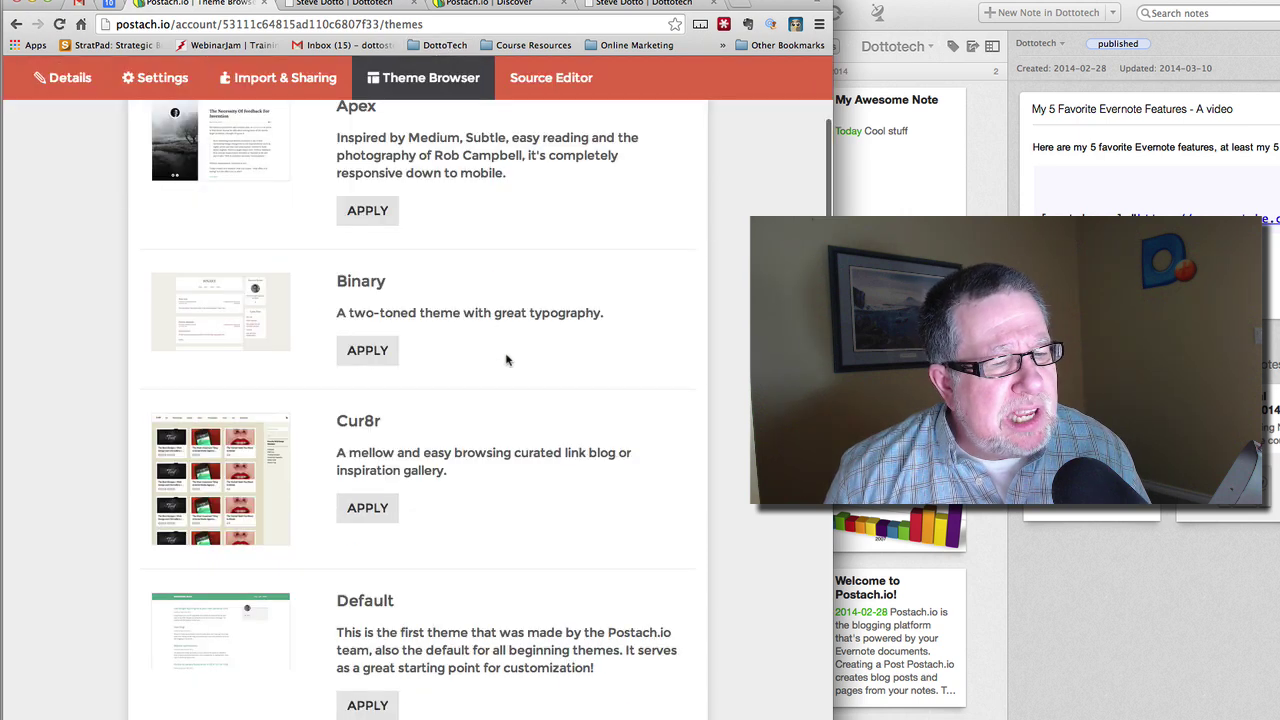
pyautogui.scroll(2, 506, 360)
pyautogui.scroll(-7, 506, 358)
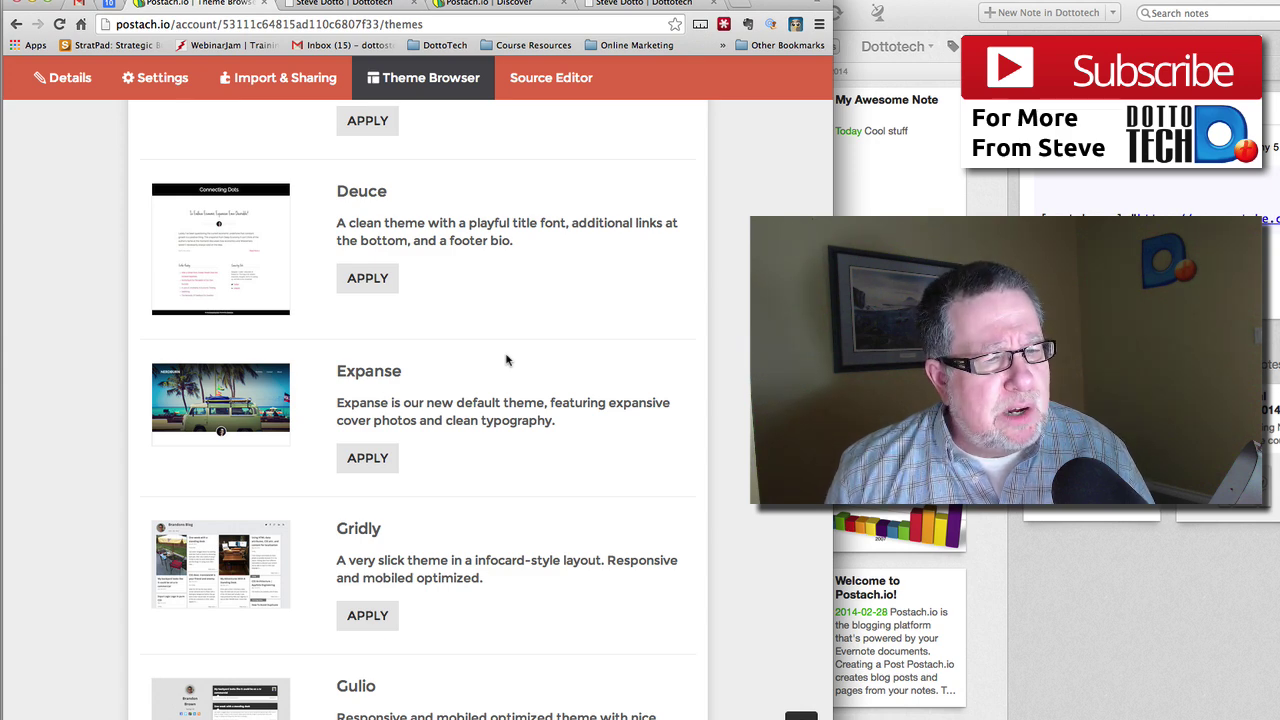
pyautogui.click(487, 4)
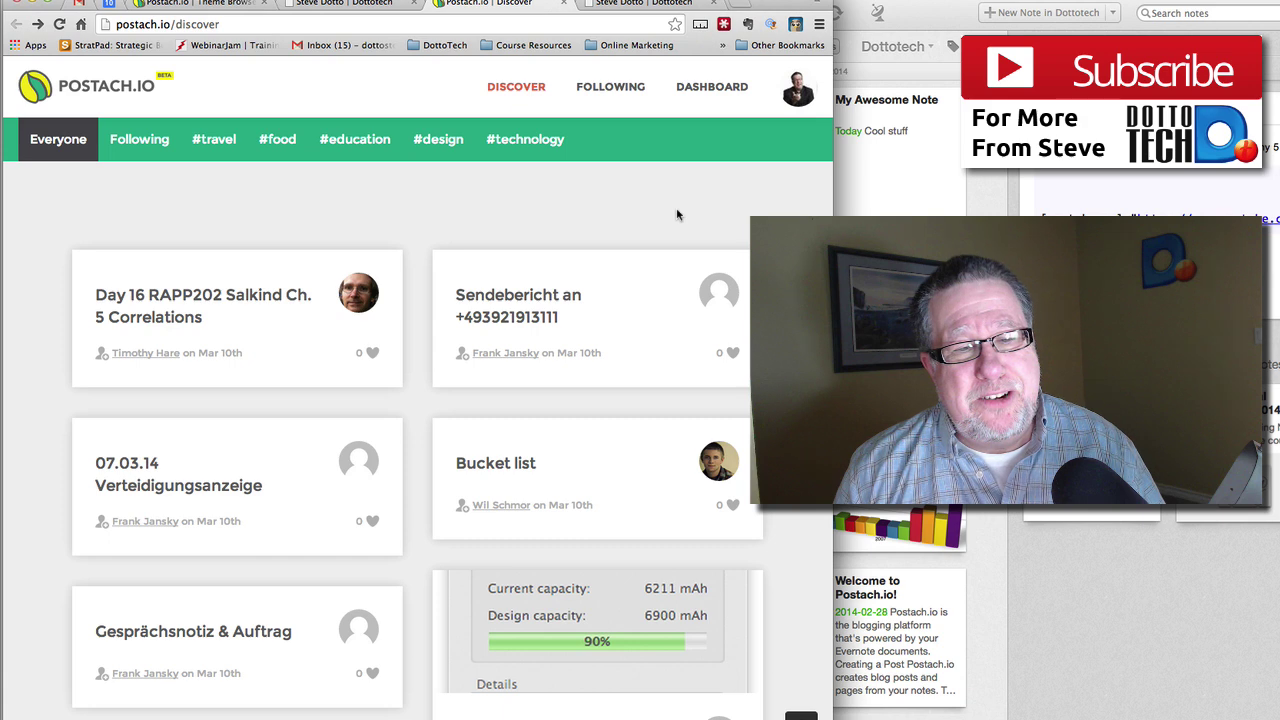